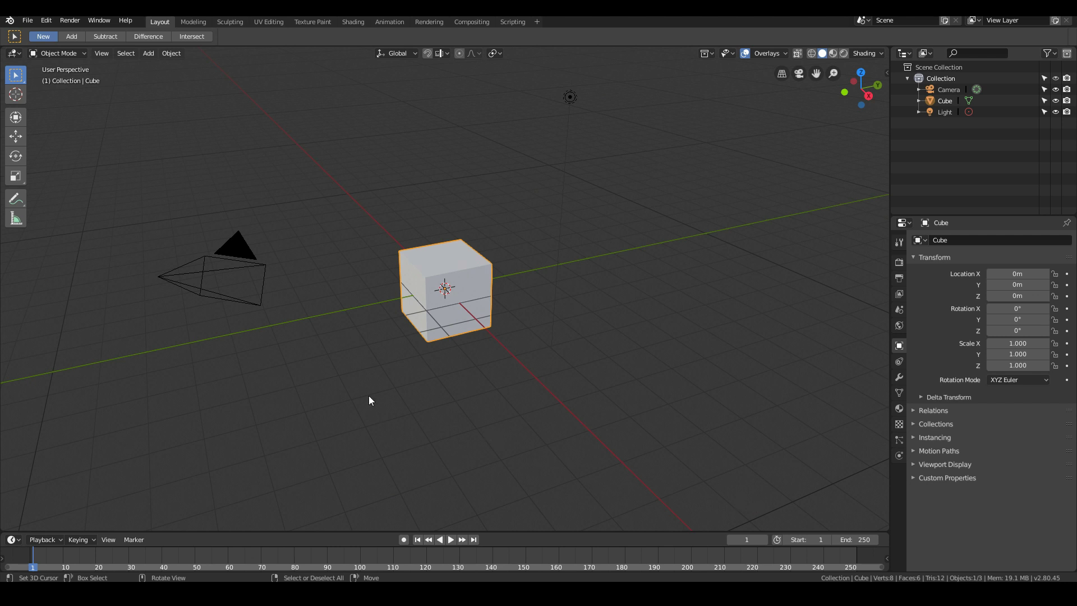
Step: Orbit the view around the default cube, camera and light
{"action": "middle_click_drag", "start_coordinate": [369, 400], "coordinate": [423, 325]}
{"action": "middle_click_drag", "start_coordinate": [582, 326], "coordinate": [560, 326]}
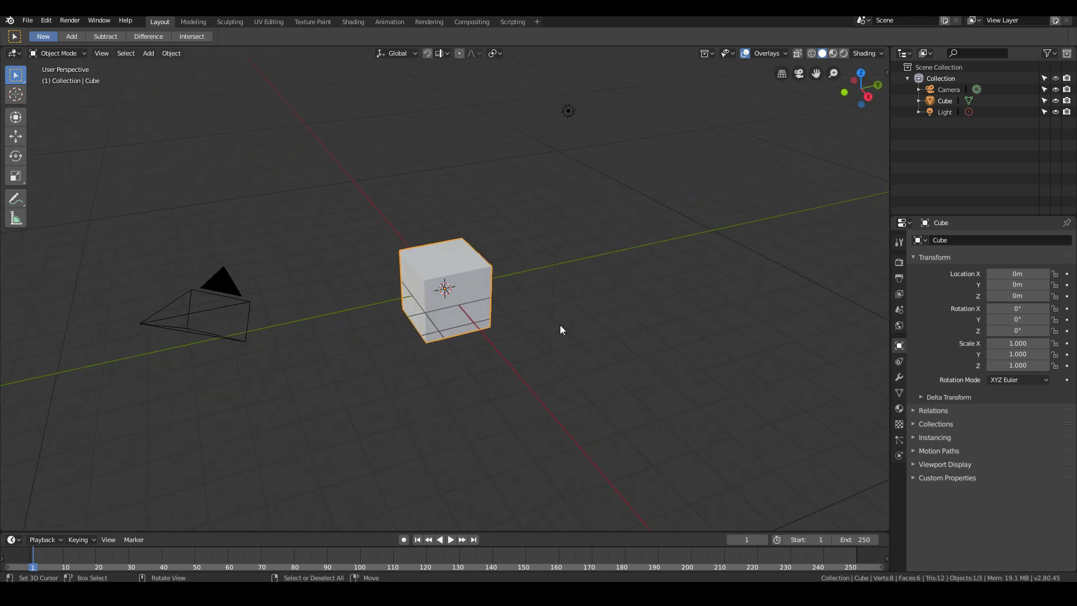
{"action": "middle_click_drag", "start_coordinate": [458, 348], "coordinate": [517, 373]}
Step: Delete the default camera, cube and light, leaving an empty scene
{"action": "key", "text": "a"}
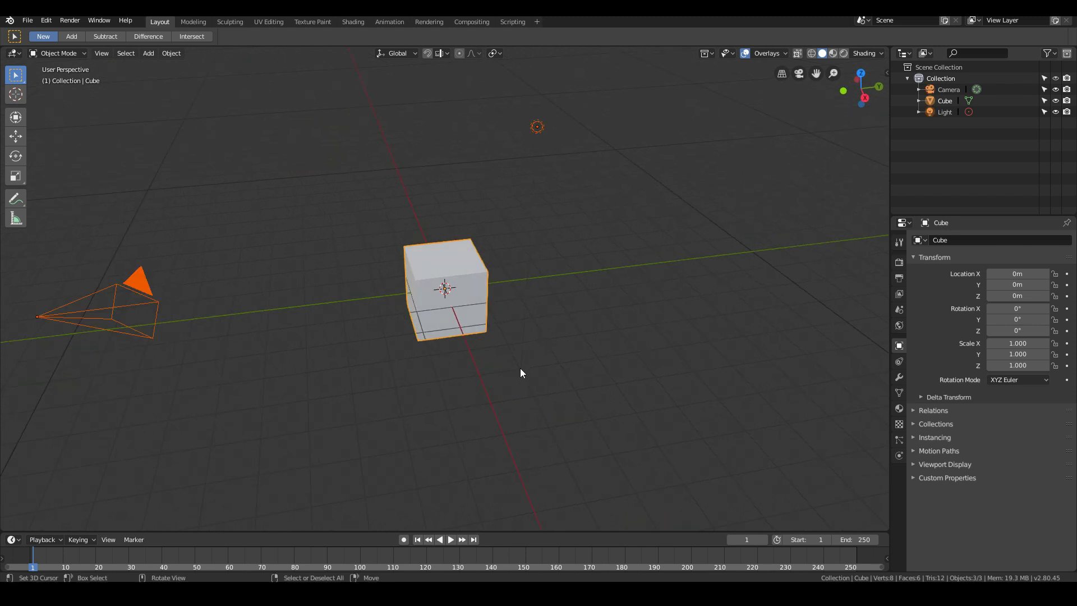
{"action": "key", "text": "x"}
{"action": "left_click", "coordinate": [520, 368]}
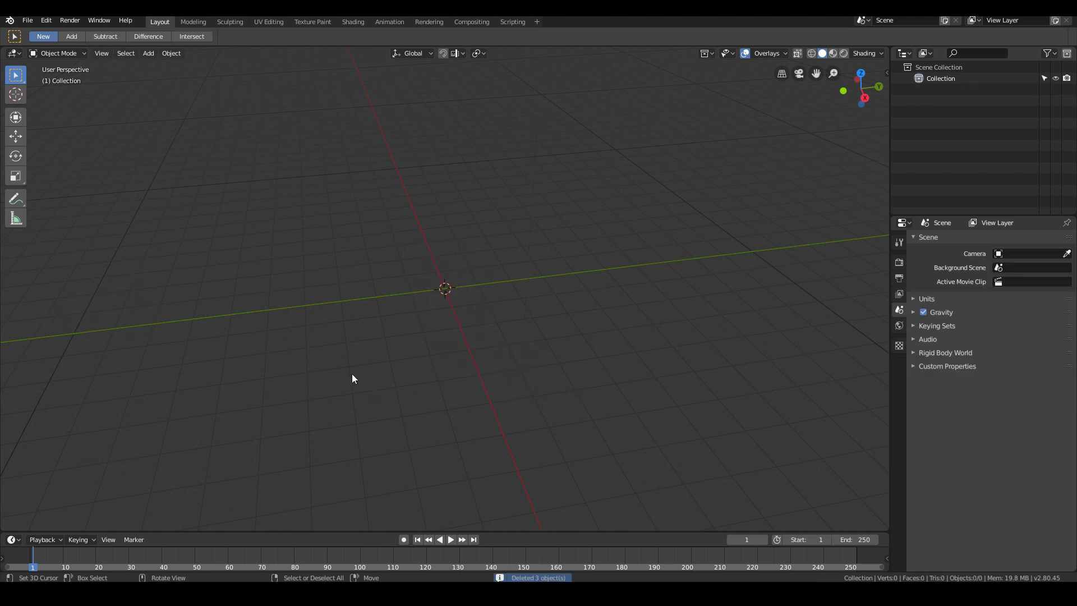
{"action": "middle_click_drag", "start_coordinate": [338, 365], "coordinate": [557, 312]}
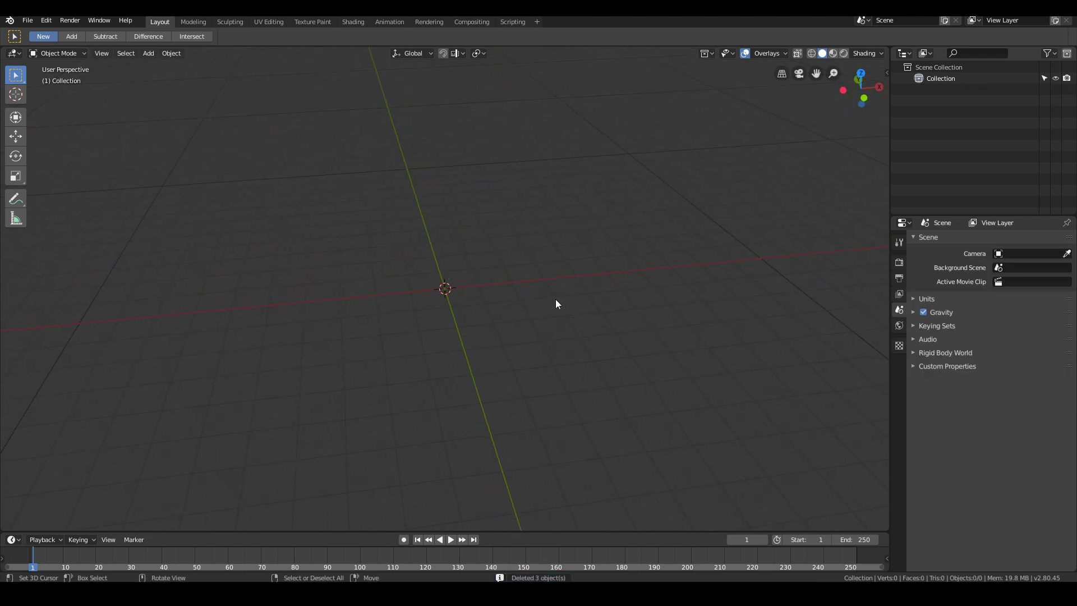
Step: Add a UV sphere at the origin and set its Segments to 16
{"action": "key", "text": "shift+a"}
{"action": "mouse_move", "coordinate": [588, 274]}
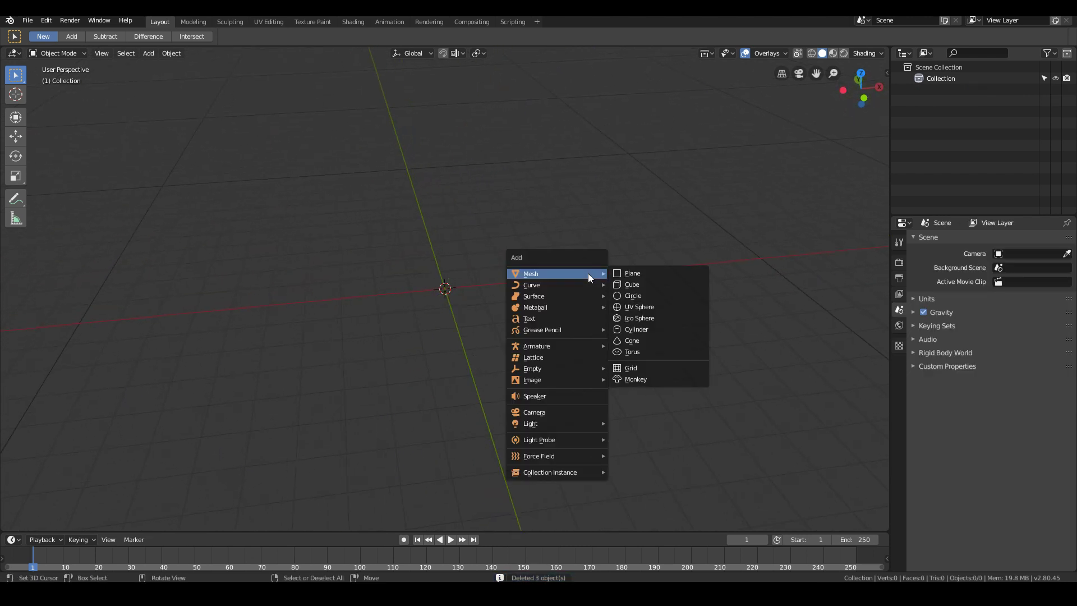
{"action": "left_click", "coordinate": [638, 306]}
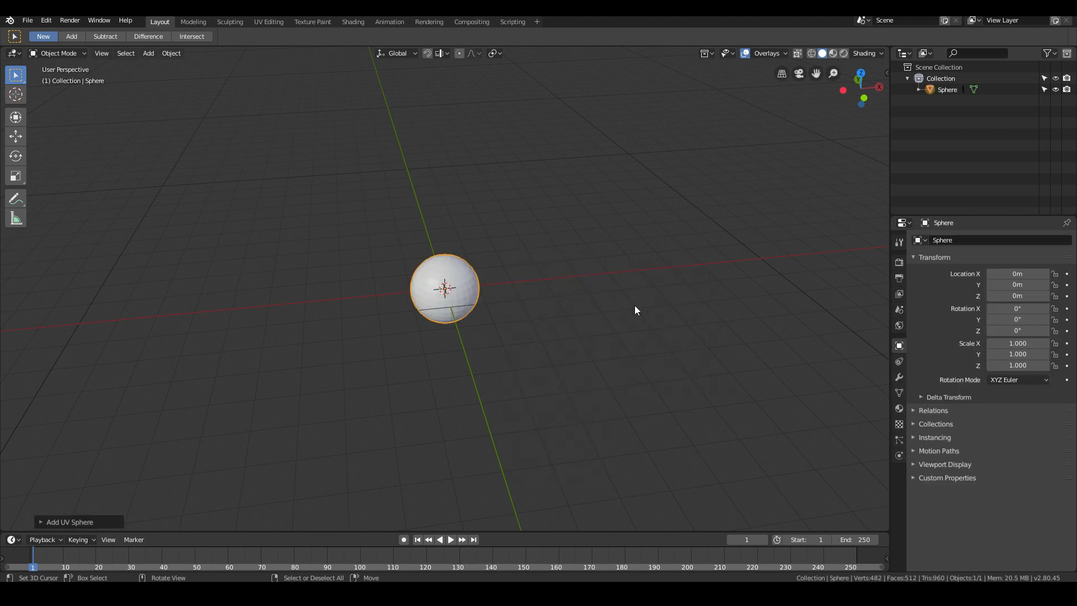
{"action": "scroll", "coordinate": [506, 363], "scroll_direction": "up", "scroll_amount": 6}
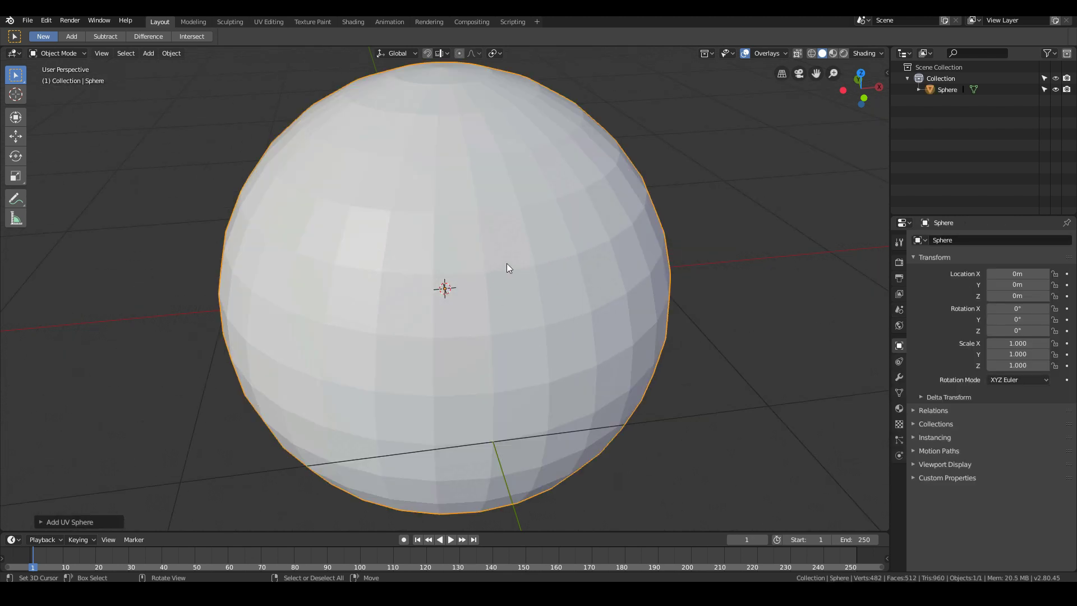
{"action": "left_click", "coordinate": [41, 522]}
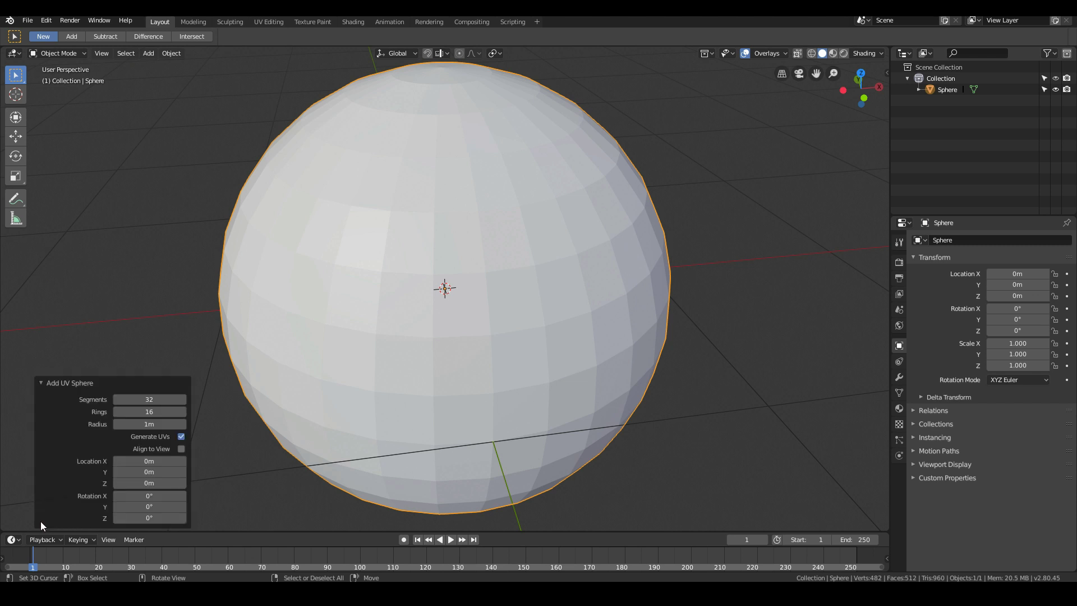
{"action": "left_click", "coordinate": [145, 400]}
{"action": "type", "text": "16"}
{"action": "key", "text": "Return"}
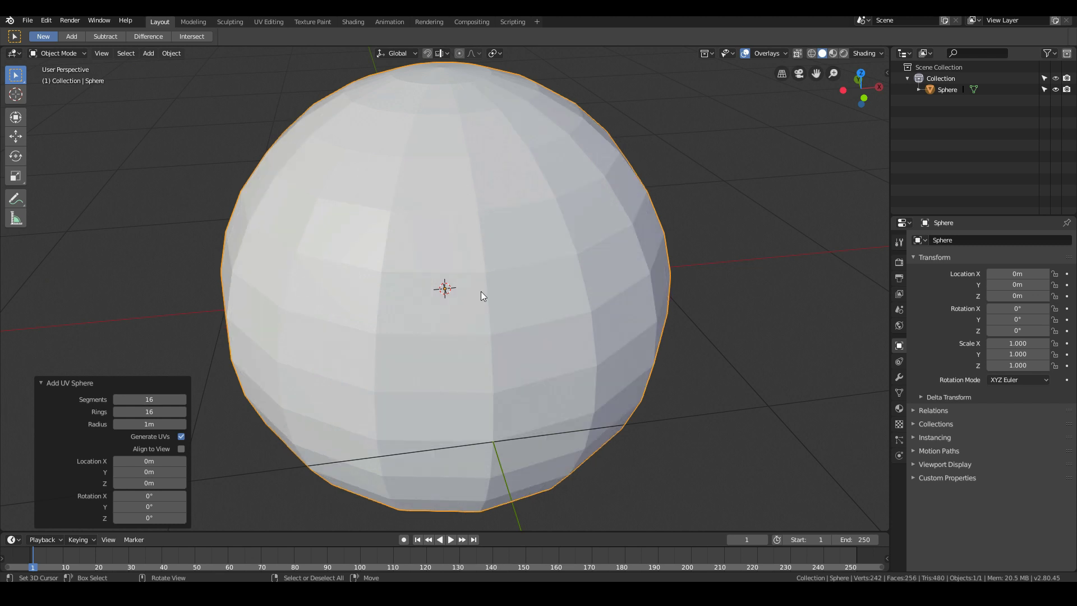
{"action": "scroll", "coordinate": [482, 292], "scroll_direction": "down", "scroll_amount": 3}
{"action": "middle_click_drag", "start_coordinate": [539, 346], "coordinate": [506, 311]}
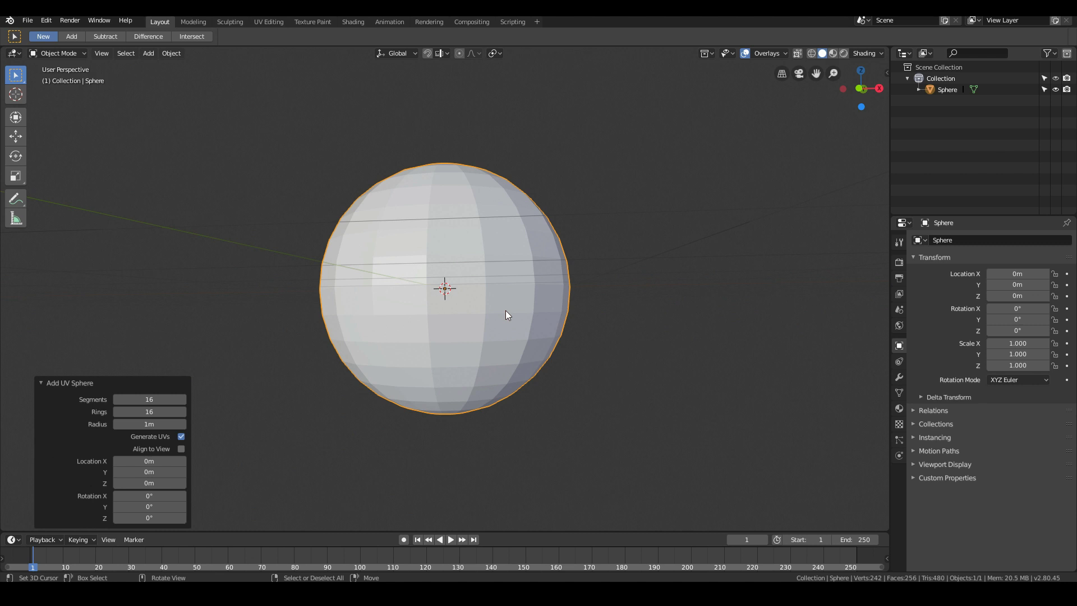
Step: In front view, enter Edit Mode on the sphere with X-ray enabled
{"action": "key", "text": "KP_1"}
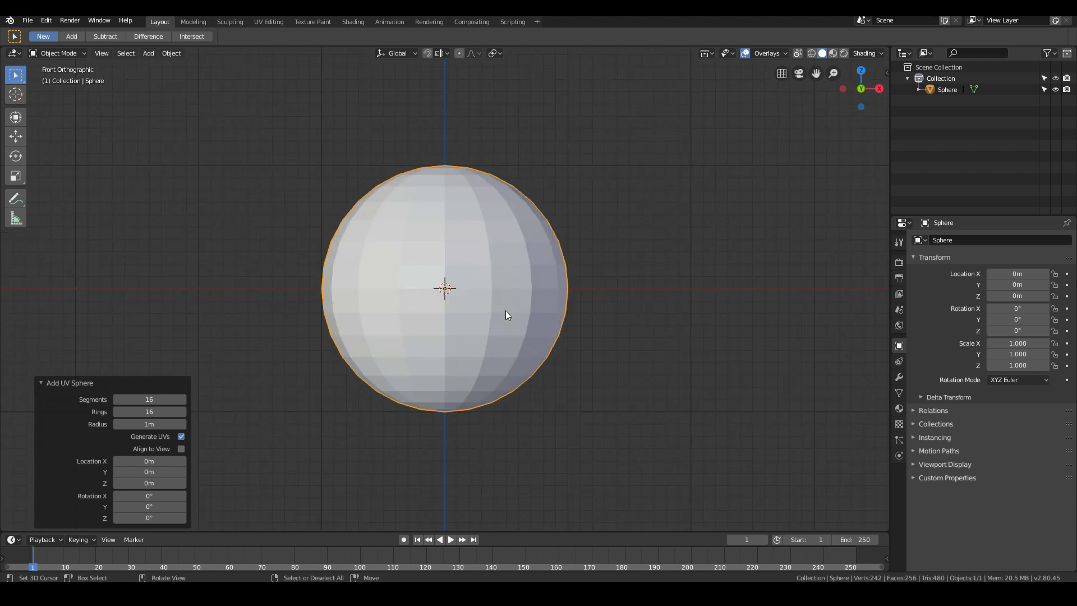
{"action": "key", "text": "Tab"}
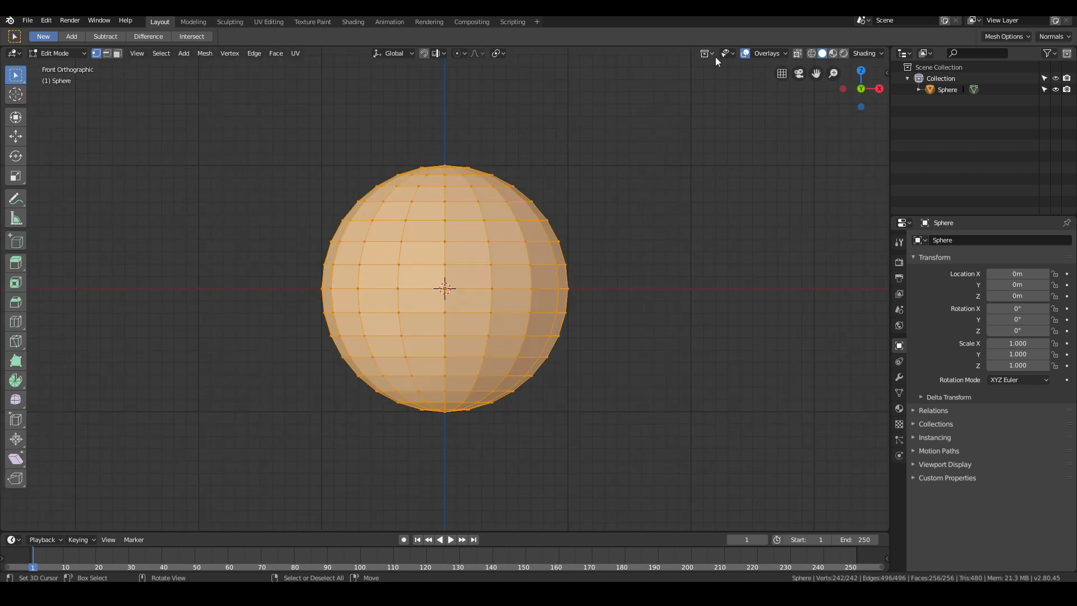
{"action": "left_click", "coordinate": [797, 53]}
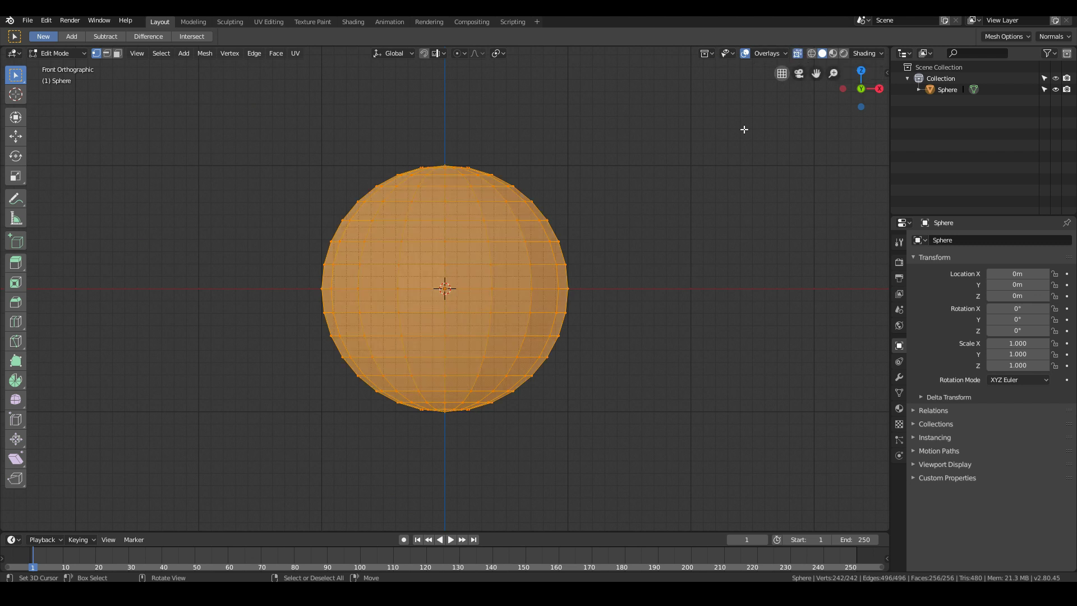
{"action": "middle_click_drag", "start_coordinate": [552, 271], "coordinate": [454, 304]}
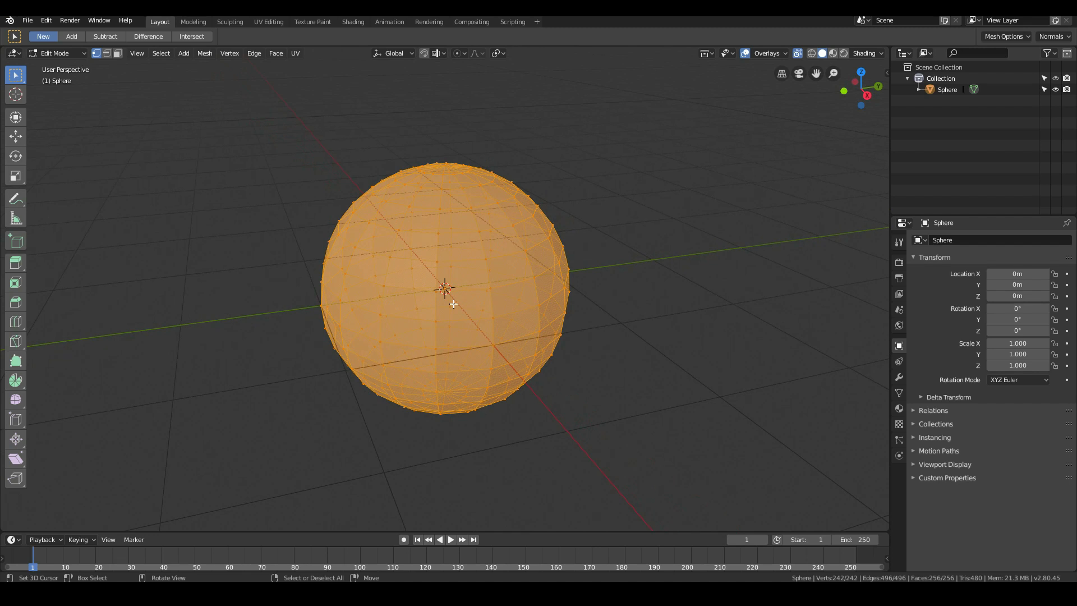
{"action": "key", "text": "KP_1"}
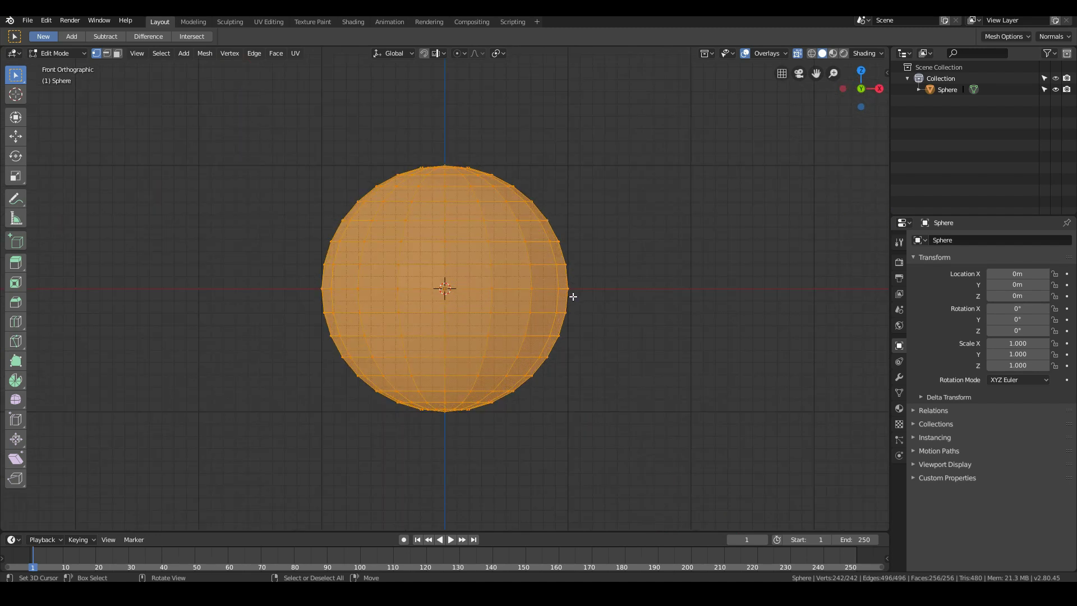
Step: Box-select the sphere's upper vertices and delete them, leaving a shallow bowl
{"action": "key", "text": "alt+a"}
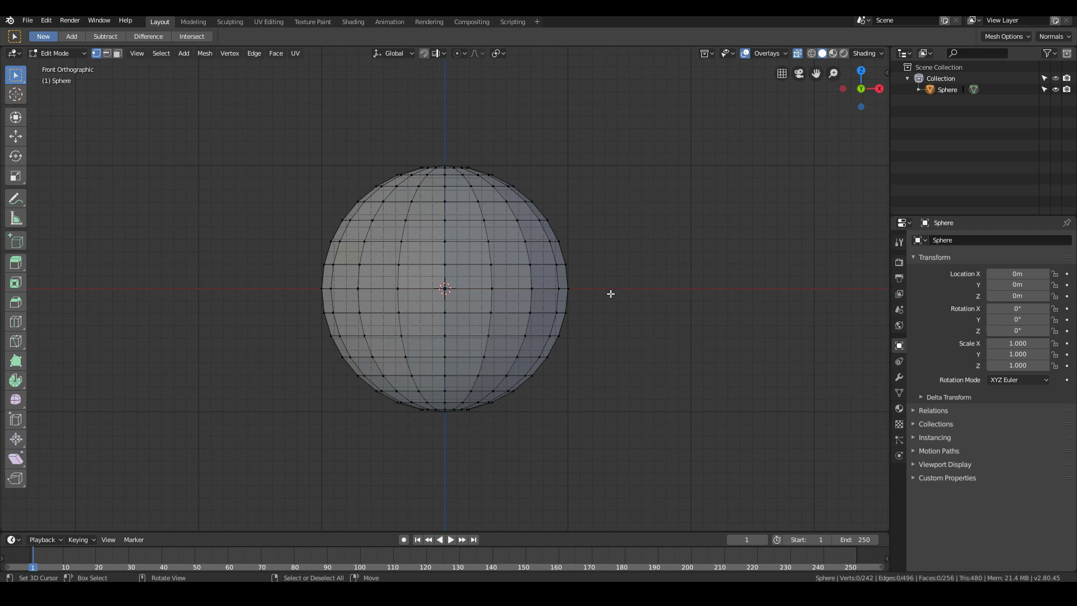
{"action": "key", "text": "b"}
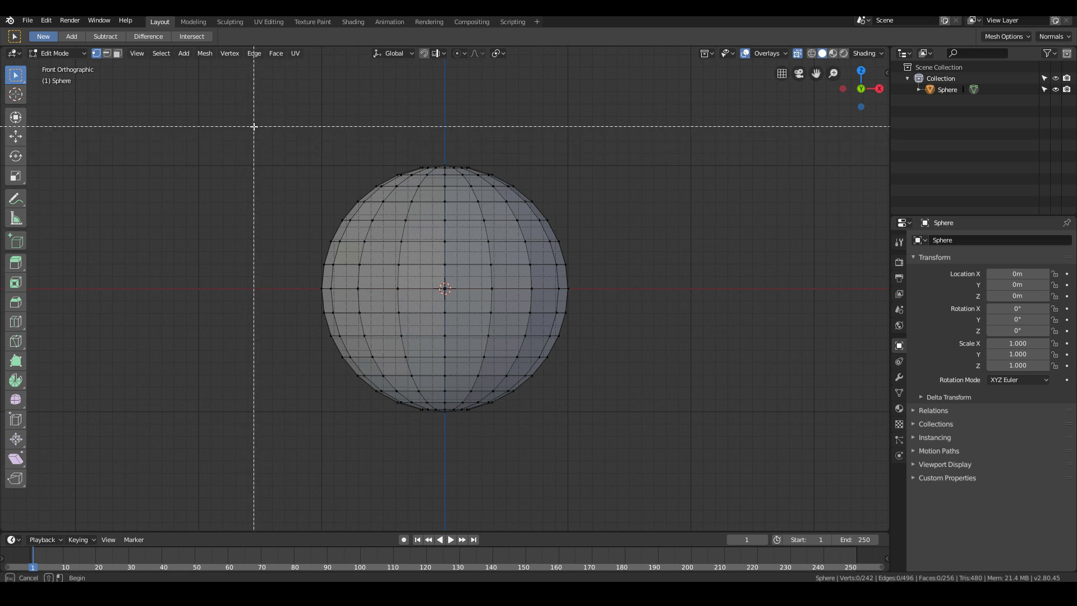
{"action": "left_click_drag", "start_coordinate": [254, 127], "coordinate": [600, 370]}
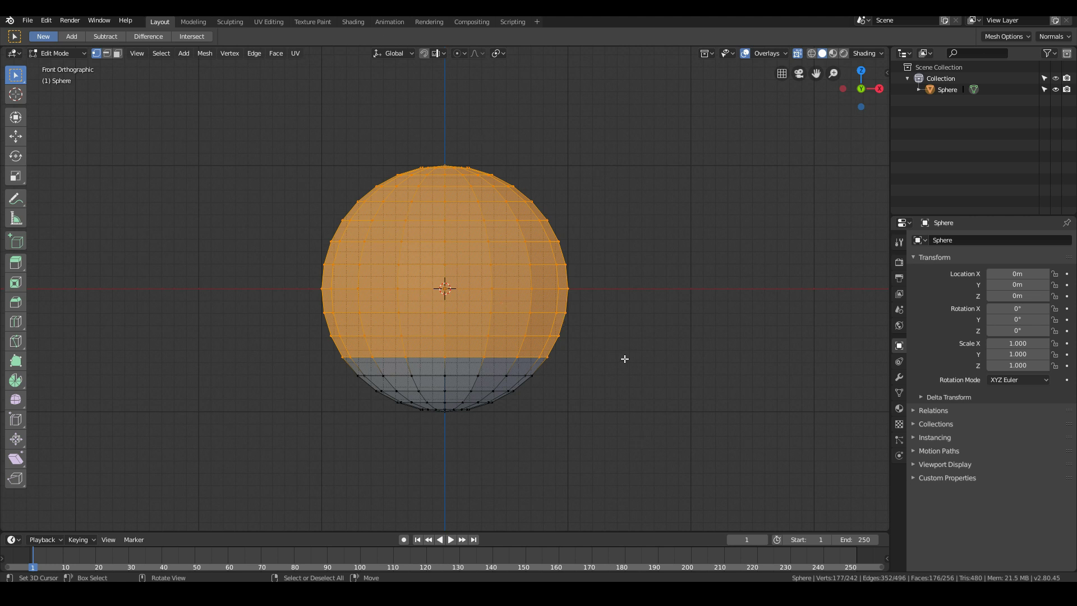
{"action": "key", "text": "x"}
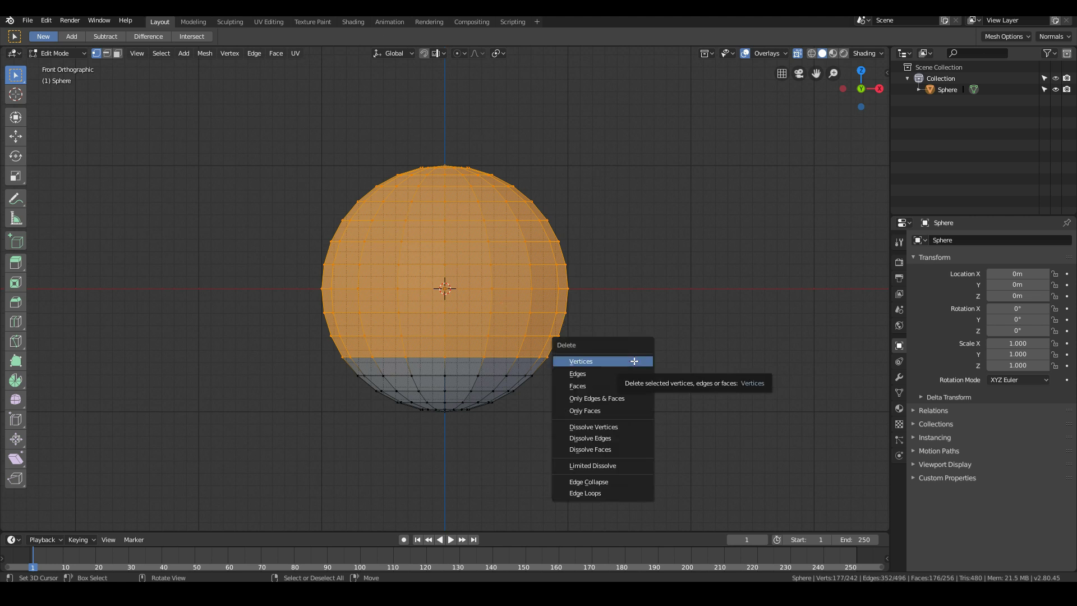
{"action": "left_click", "coordinate": [635, 361]}
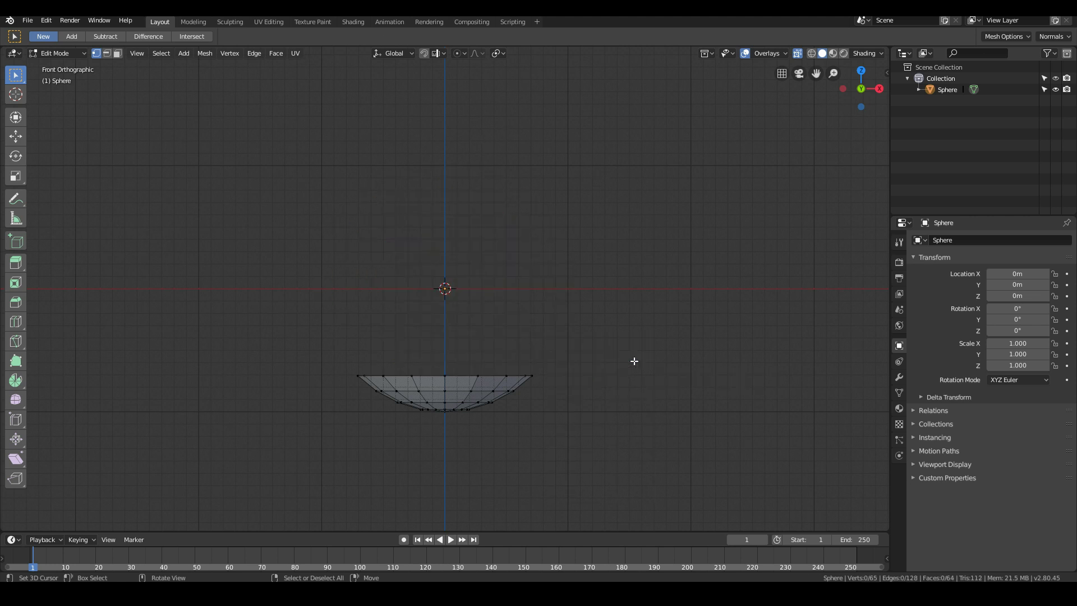
Step: Turn X-ray off and view the bowl from the top
{"action": "left_click", "coordinate": [798, 55]}
{"action": "mouse_move", "coordinate": [361, 332]}
{"action": "middle_mouse_down"}
{"action": "mouse_move", "coordinate": [327, 393]}
{"action": "mouse_move", "coordinate": [415, 341]}
{"action": "middle_mouse_up"}
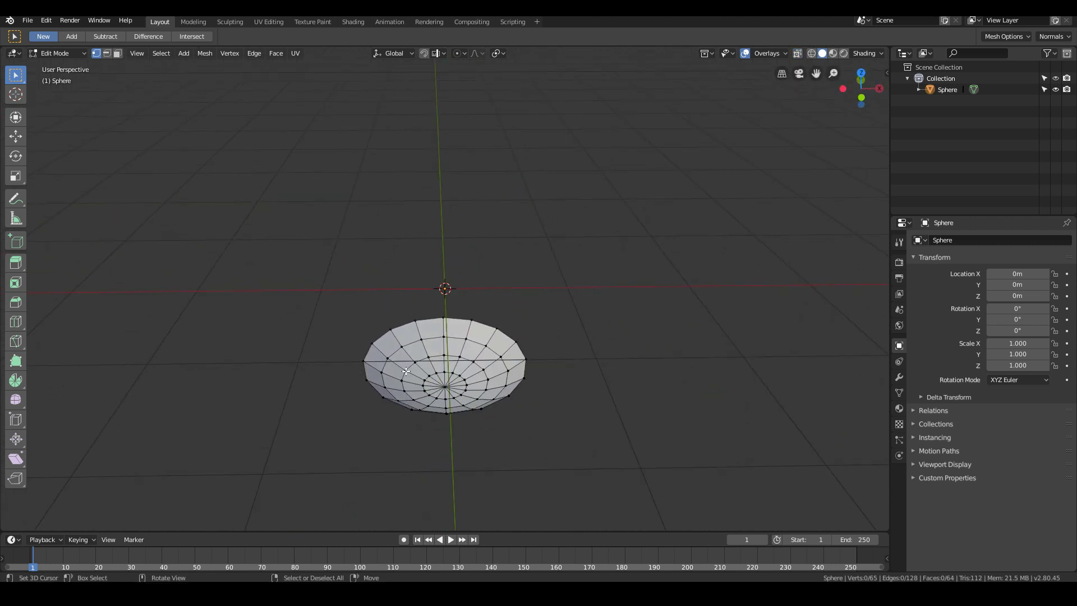
{"action": "key", "text": "KP_7"}
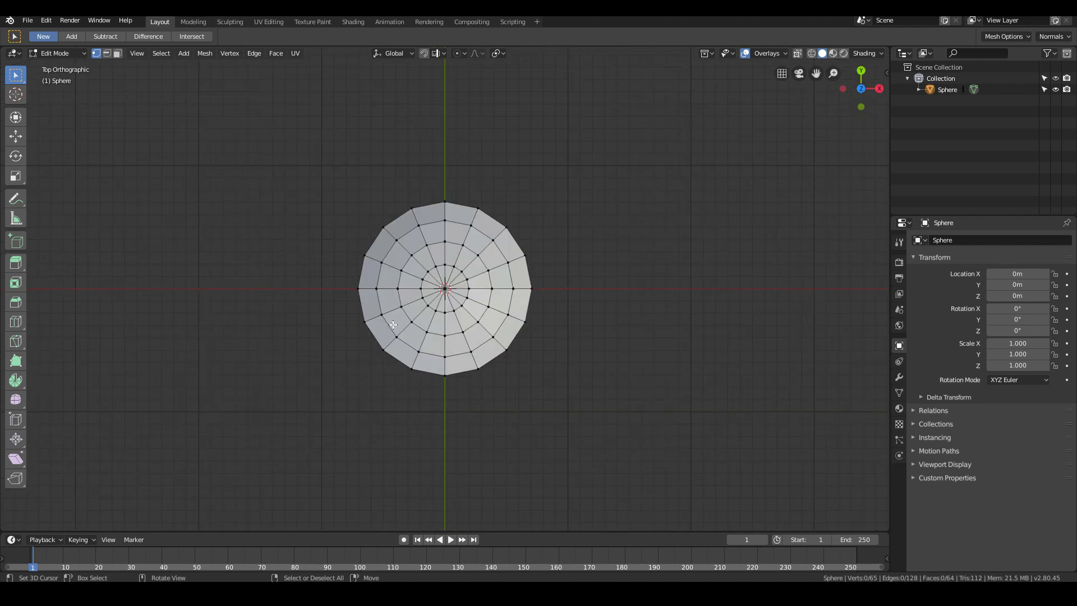
{"action": "scroll", "coordinate": [393, 324], "scroll_direction": "up", "scroll_amount": 1}
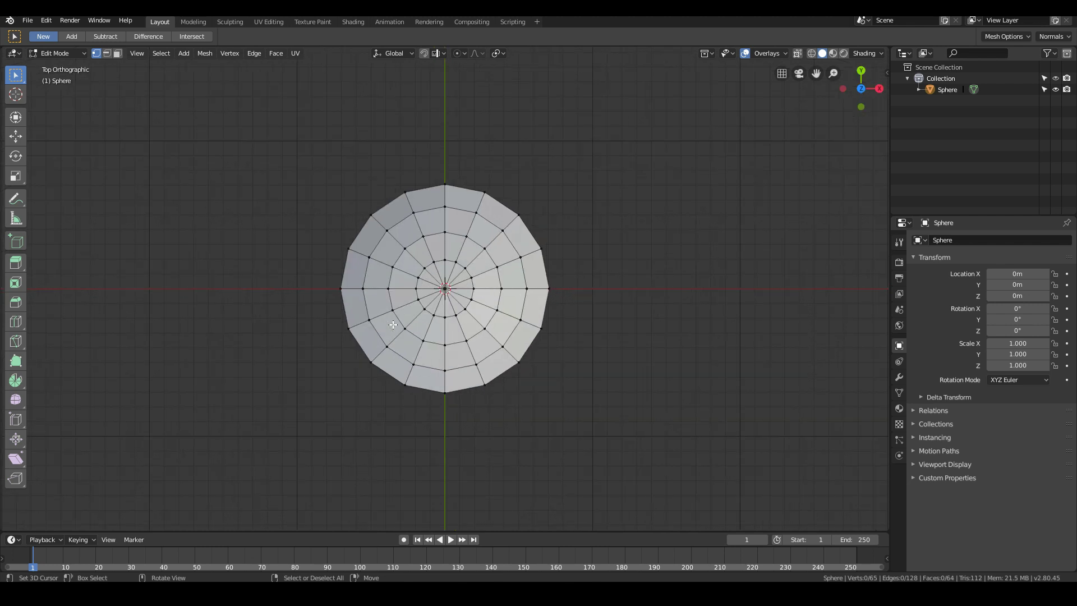
Step: Zoom in and select only the leftmost edge vertex of the bowl
{"action": "left_click", "coordinate": [349, 327]}
{"action": "left_click", "coordinate": [341, 287], "text": "shift"}
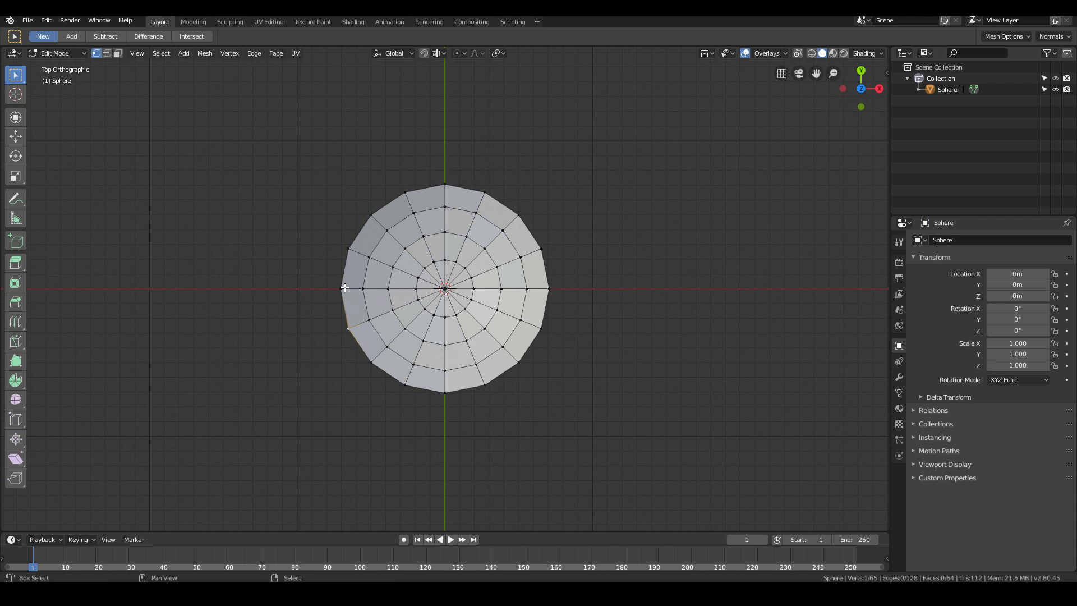
{"action": "left_click", "coordinate": [351, 253], "text": "shift"}
{"action": "scroll", "coordinate": [386, 308], "scroll_direction": "up", "scroll_amount": 1}
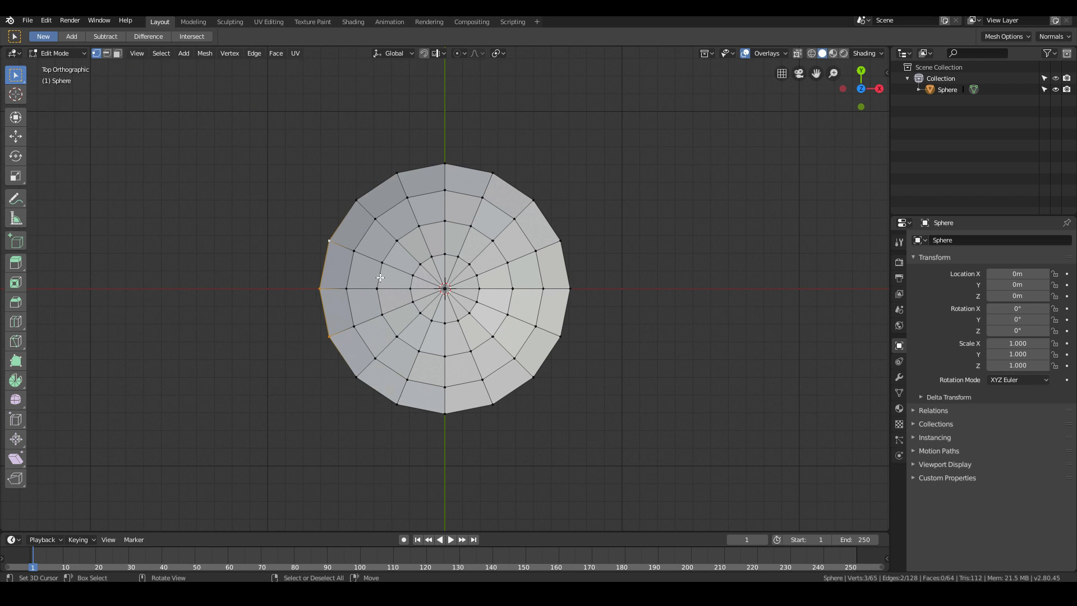
{"action": "middle_click_drag", "start_coordinate": [296, 305], "coordinate": [375, 305], "text": "shift"}
{"action": "scroll", "coordinate": [479, 306], "scroll_direction": "up", "scroll_amount": 2}
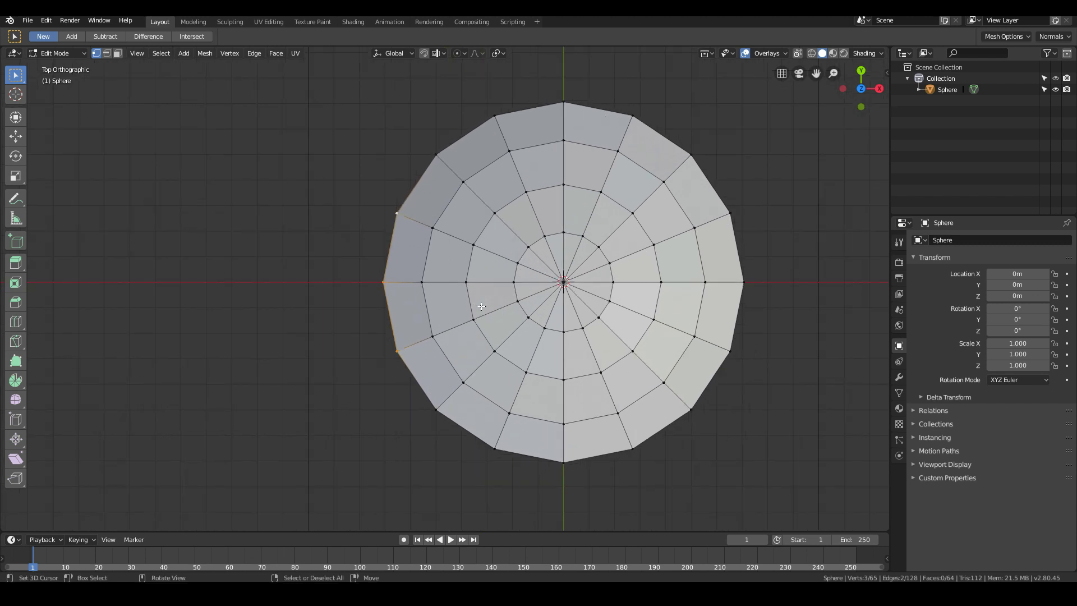
{"action": "left_click", "coordinate": [384, 283]}
Step: Enable Connected proportional editing and pull the edge vertex about 0.246 m left along X
{"action": "left_click", "coordinate": [458, 54]}
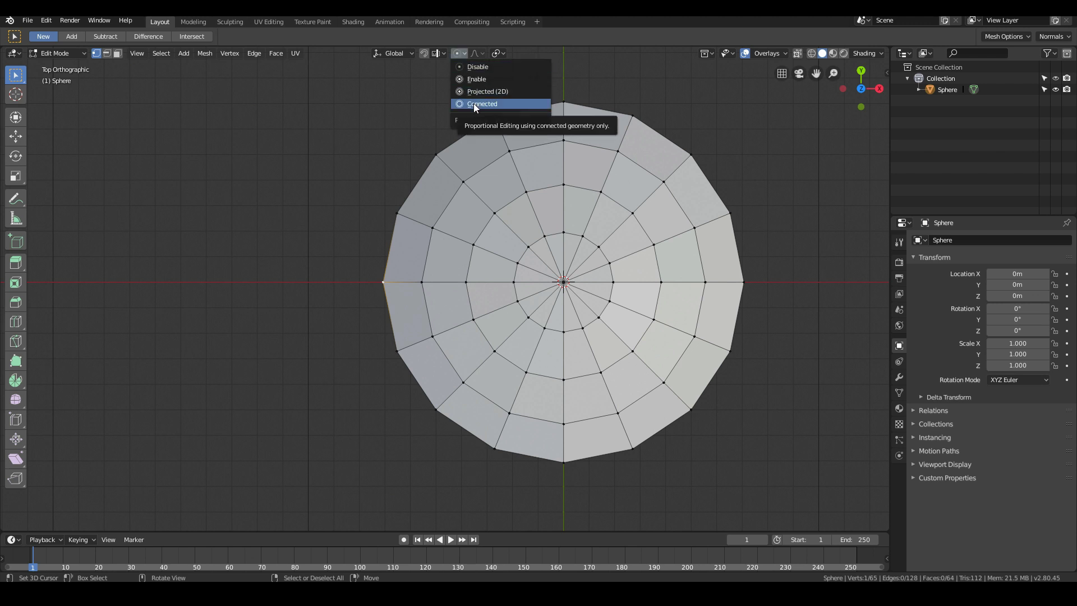
{"action": "left_click", "coordinate": [474, 104]}
{"action": "scroll", "coordinate": [441, 289], "scroll_direction": "down", "scroll_amount": 4}
{"action": "key", "text": "g"}
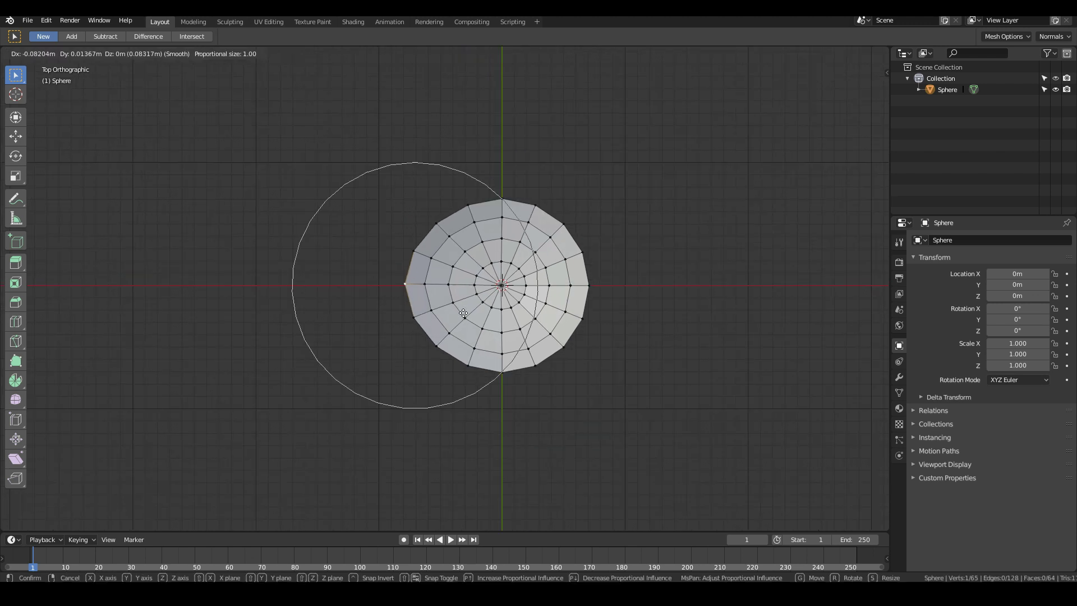
{"action": "key", "text": "x"}
{"action": "left_click", "coordinate": [447, 313]}
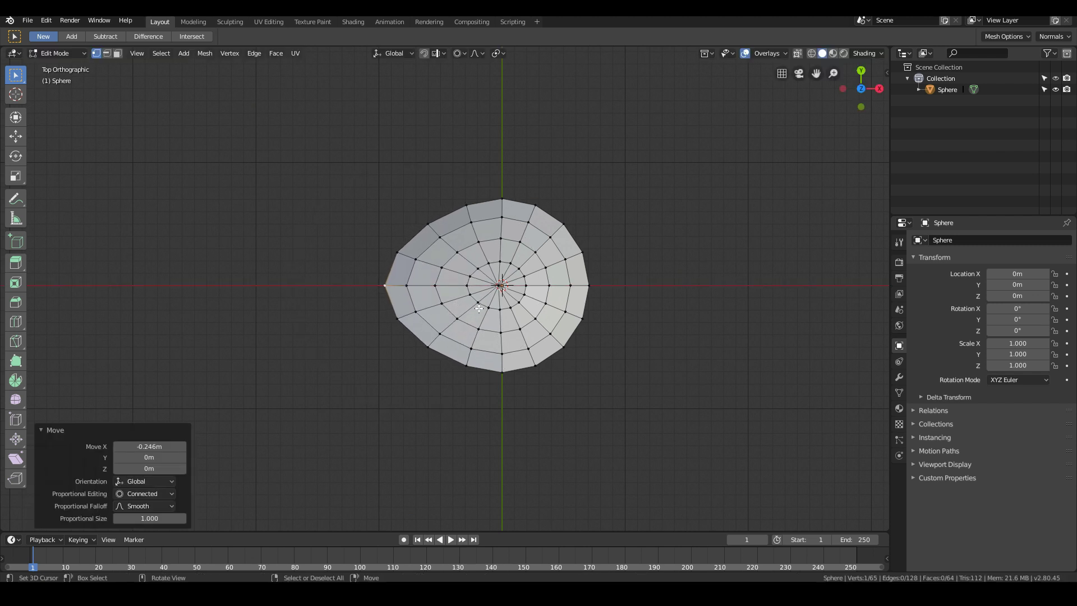
{"action": "key", "text": "g"}
{"action": "key", "text": "x"}
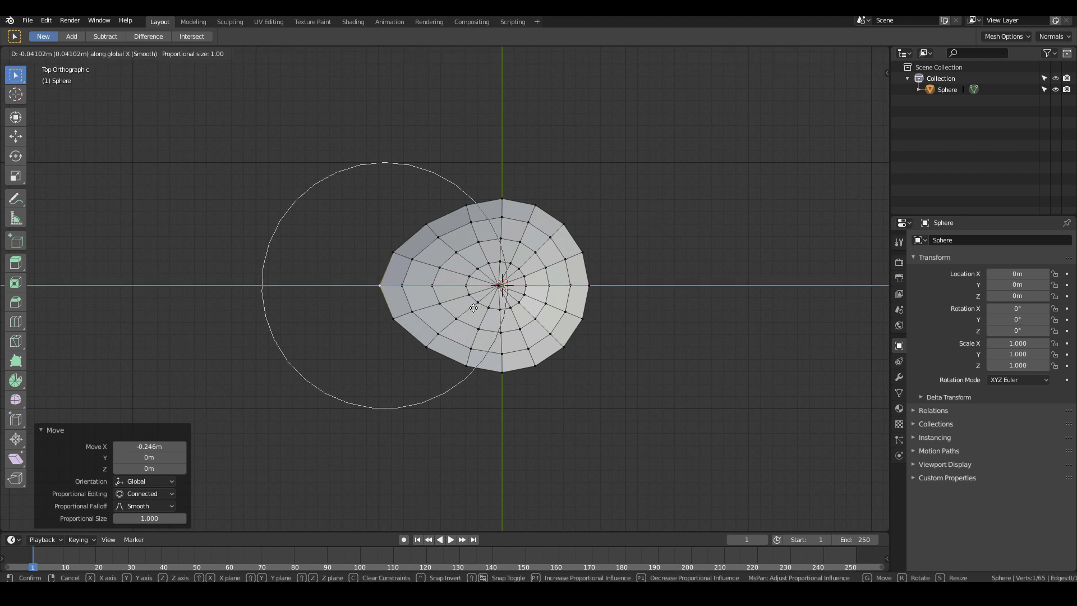
{"action": "left_click", "coordinate": [475, 308]}
Step: Move the vertex another 0.0467 m along X and scale the tip to 0.674 on Y
{"action": "middle_click_drag", "start_coordinate": [475, 308], "coordinate": [515, 316]}
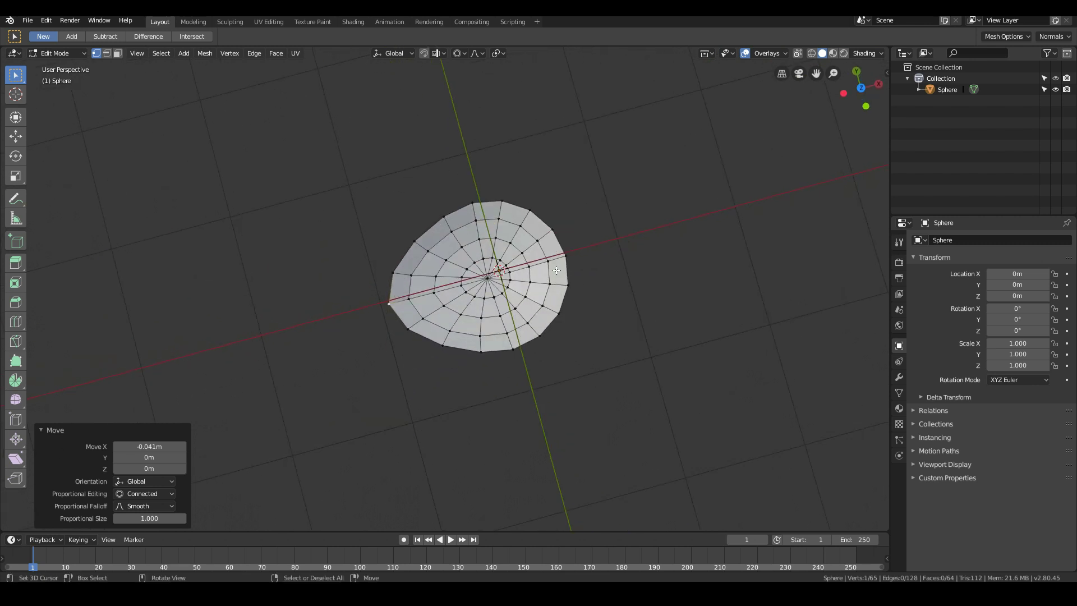
{"action": "key", "text": "g"}
{"action": "key", "text": "x"}
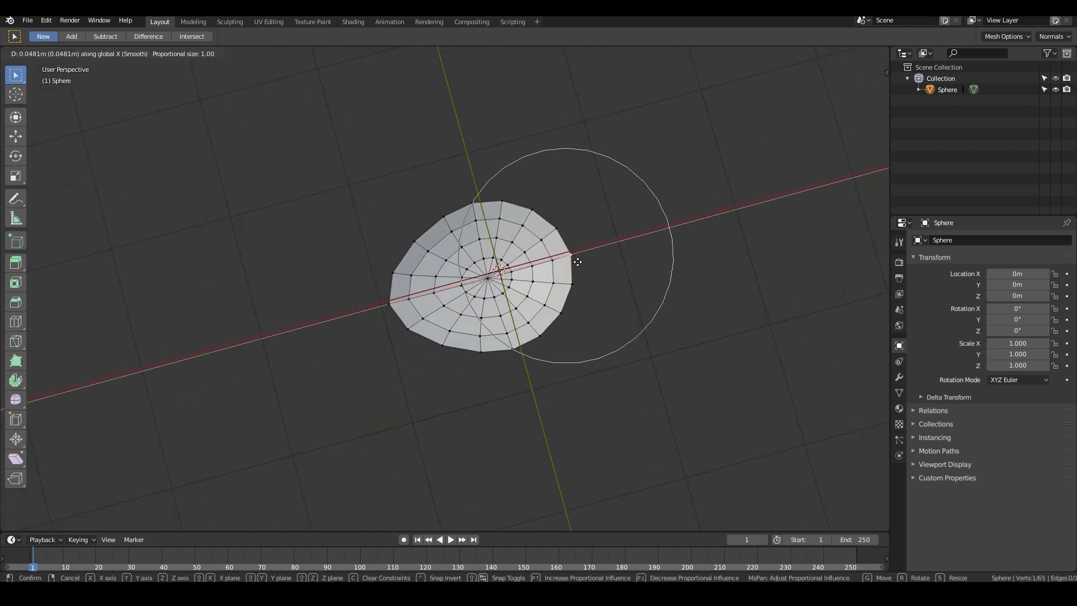
{"action": "left_click", "coordinate": [577, 261]}
{"action": "key", "text": "s"}
{"action": "key", "text": "y"}
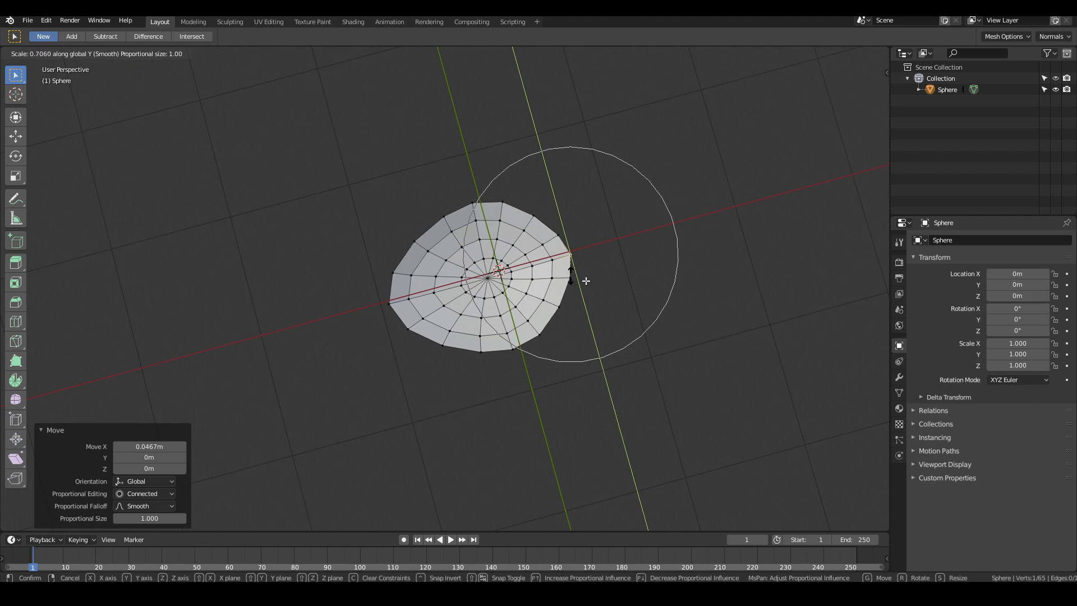
{"action": "left_click", "coordinate": [620, 270]}
Step: Scale the tip to 0.647 along X, then return to front view and deselect
{"action": "key", "text": "s"}
{"action": "key", "text": "x"}
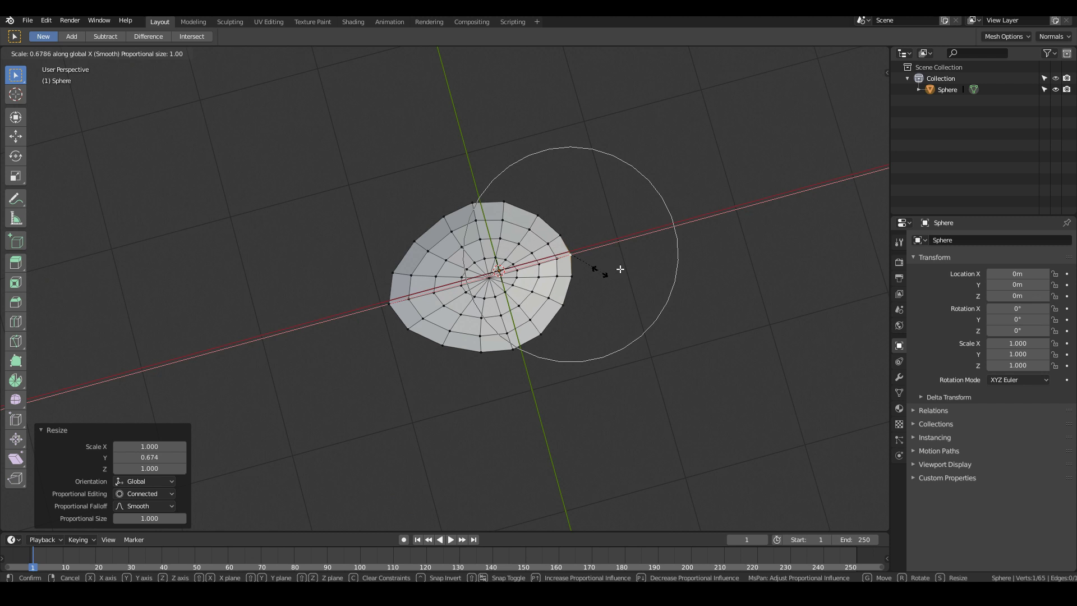
{"action": "left_click", "coordinate": [620, 269]}
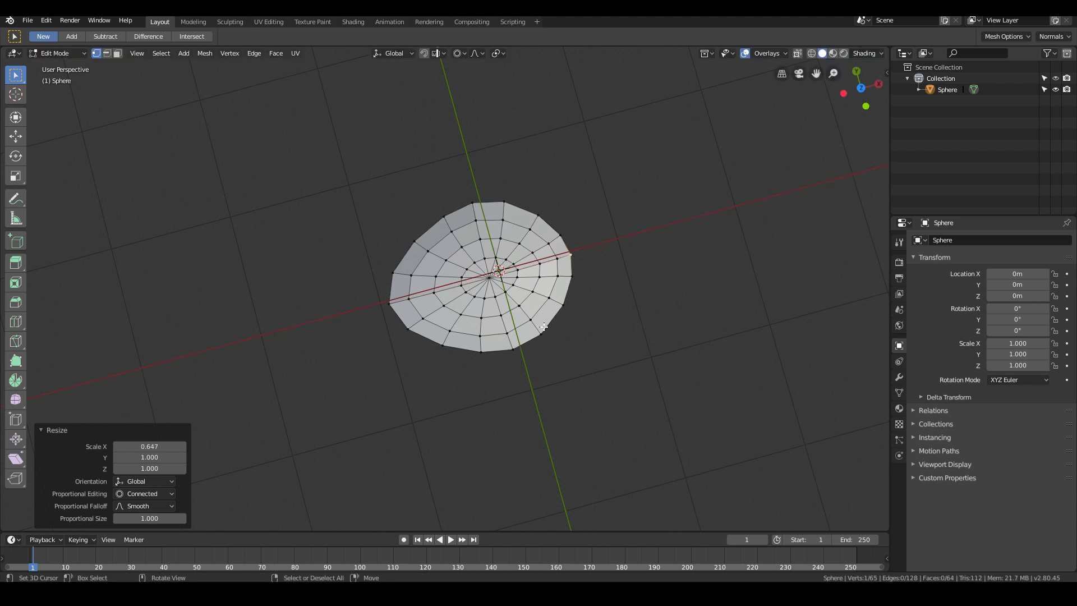
{"action": "key", "text": "KP_1"}
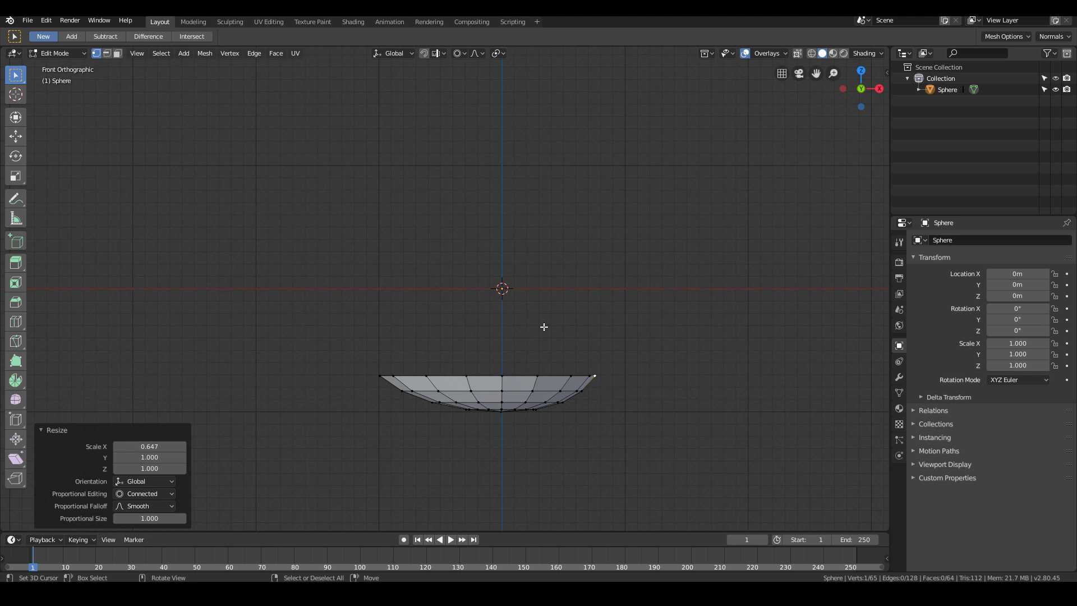
{"action": "left_click", "coordinate": [544, 326]}
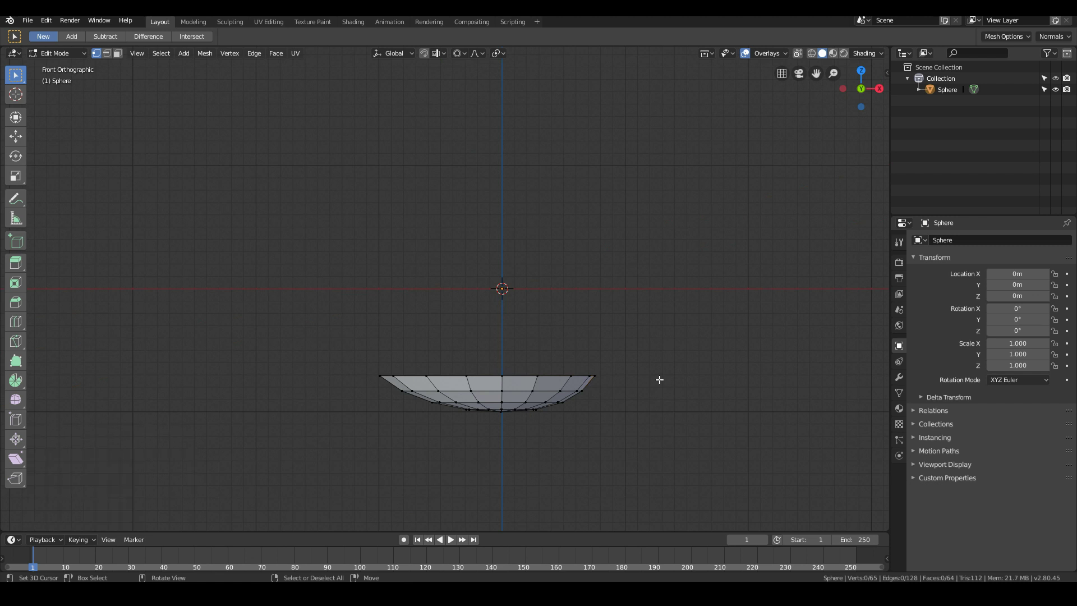
Step: Select the whole mesh, tilt it 8.06 degrees and nudge it slightly
{"action": "key", "text": "a"}
{"action": "key", "text": "r"}
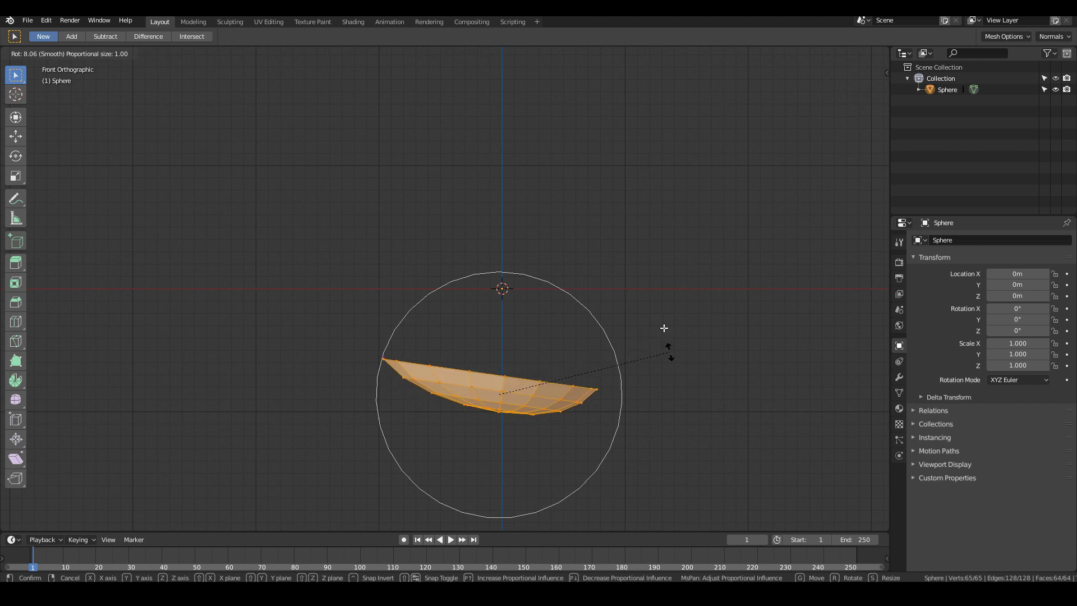
{"action": "left_click", "coordinate": [668, 353]}
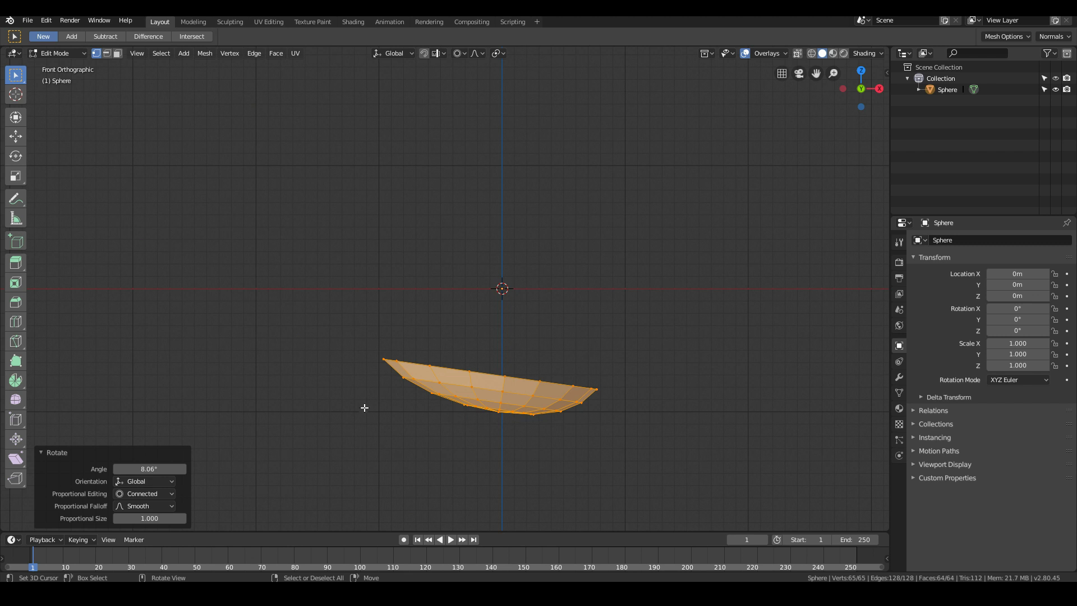
{"action": "key", "text": "g"}
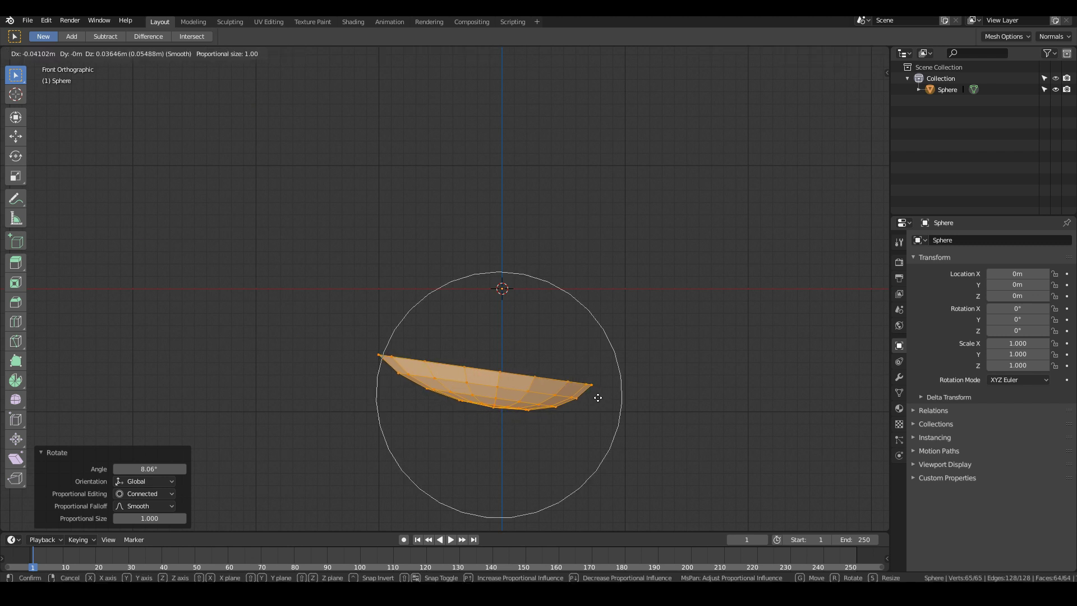
{"action": "left_click", "coordinate": [600, 399]}
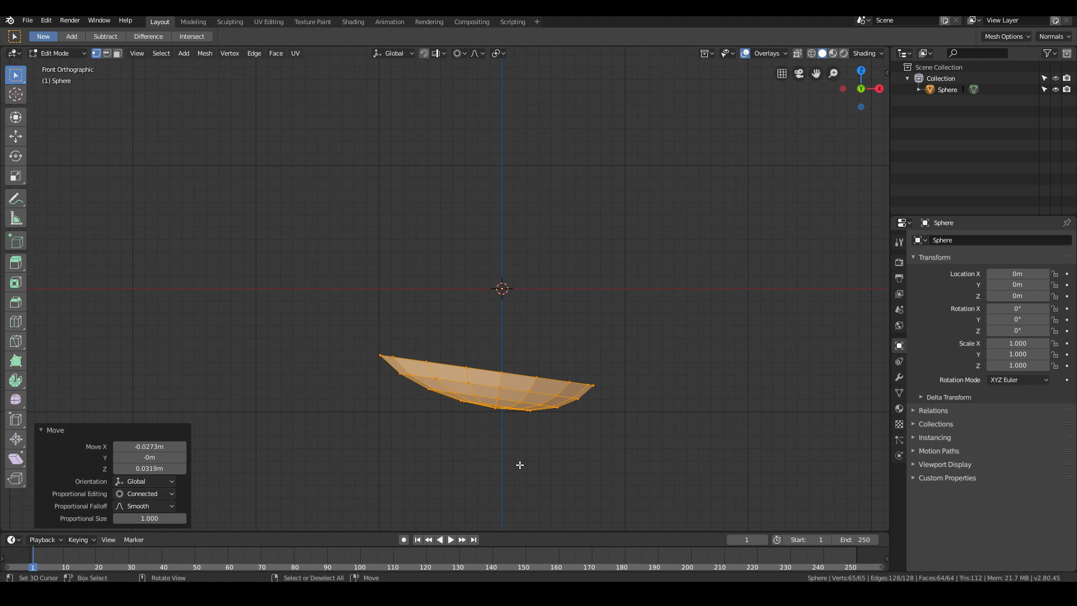
Step: Raise the bowl 0.999 m along Z so its lowest point sits at the origin, then exit to Object Mode
{"action": "scroll", "coordinate": [503, 344], "scroll_direction": "up", "scroll_amount": 1}
{"action": "scroll", "coordinate": [582, 292], "scroll_direction": "up", "scroll_amount": 4}
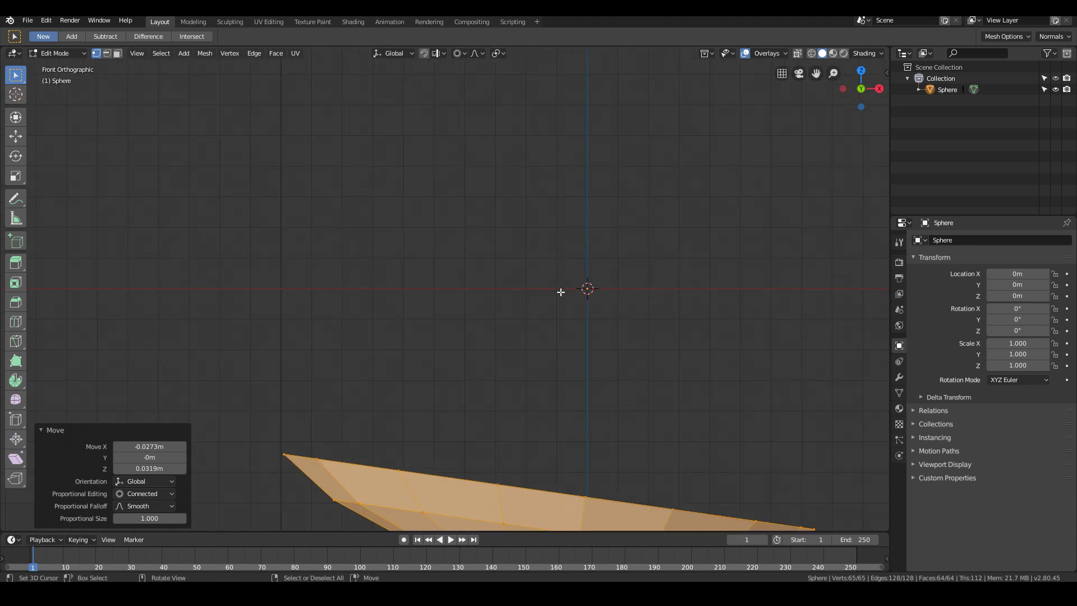
{"action": "scroll", "coordinate": [582, 291], "scroll_direction": "down", "scroll_amount": 4}
{"action": "key", "text": "g"}
{"action": "key", "text": "z"}
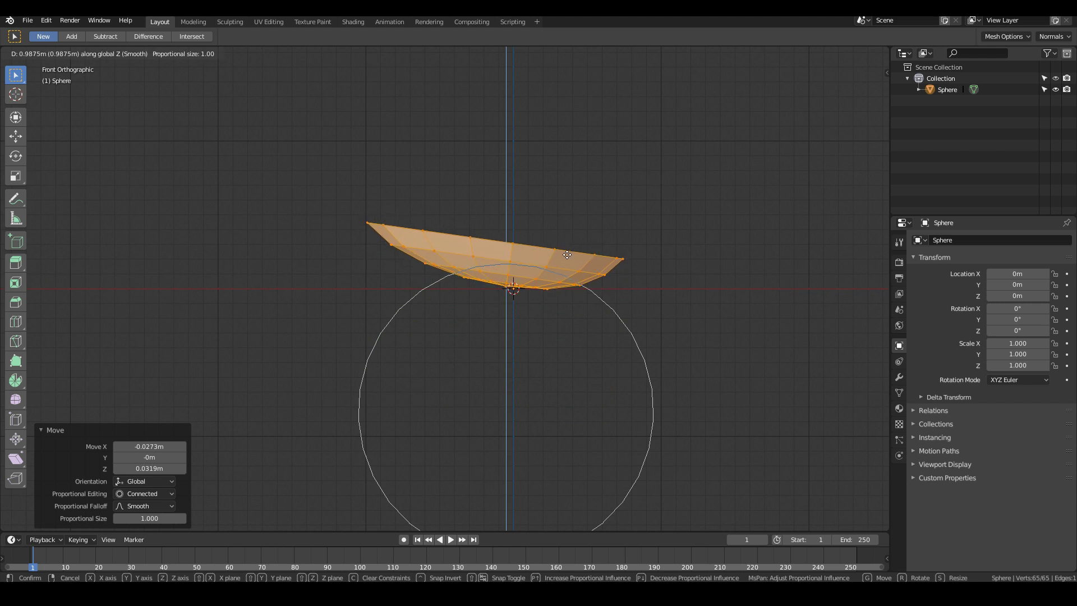
{"action": "left_click", "coordinate": [566, 253]}
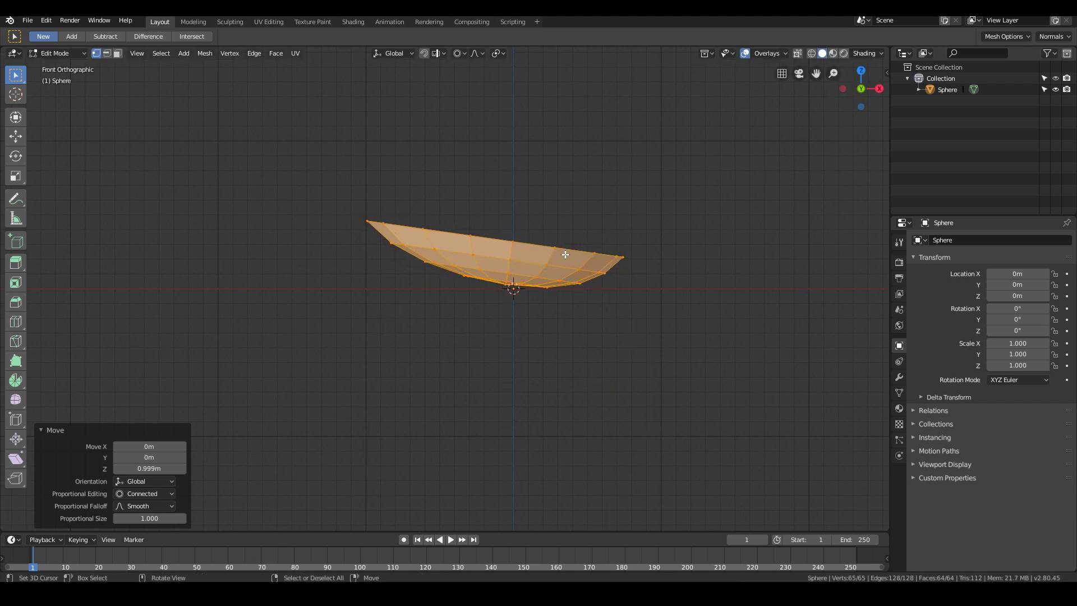
{"action": "key", "text": "Tab"}
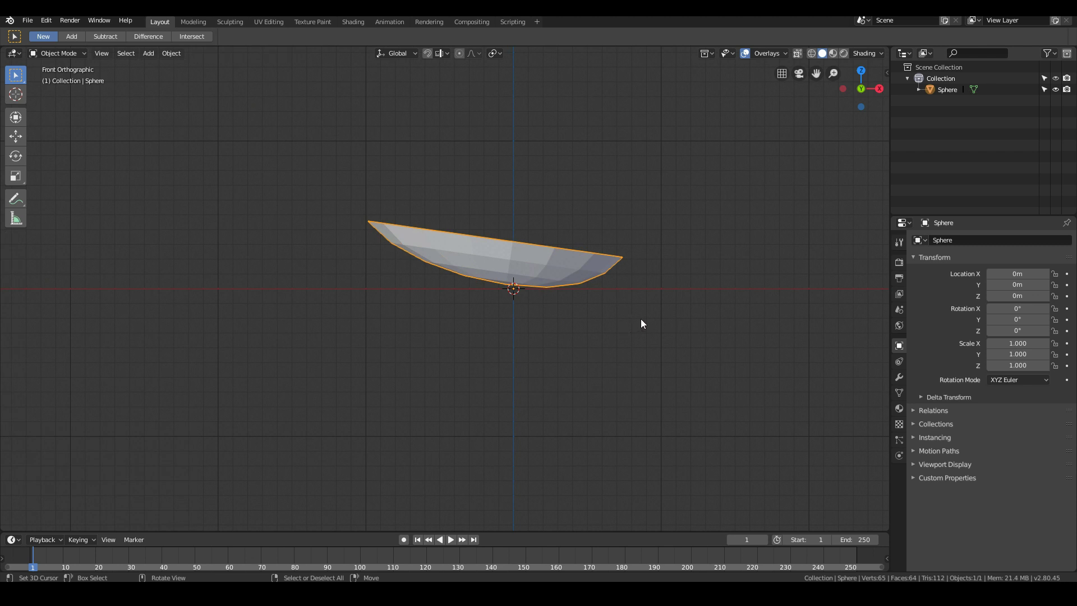
{"action": "key", "text": "r"}
{"action": "key", "text": "Escape"}
{"action": "key", "text": "r"}
{"action": "key", "text": "Escape"}
Step: View the bowl from the top, shifted left, and enter Edit Mode
{"action": "scroll", "coordinate": [637, 284], "scroll_direction": "up", "scroll_amount": 4}
{"action": "key", "text": "Tab"}
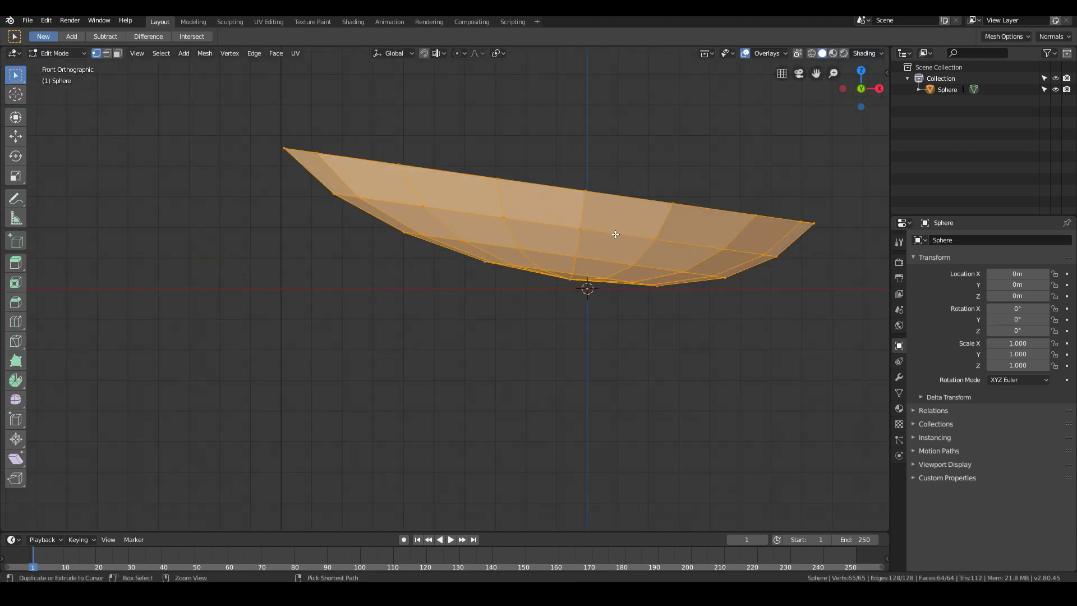
{"action": "key", "text": "Tab"}
{"action": "middle_click_drag", "start_coordinate": [615, 235], "coordinate": [607, 340]}
{"action": "key", "text": "KP_7"}
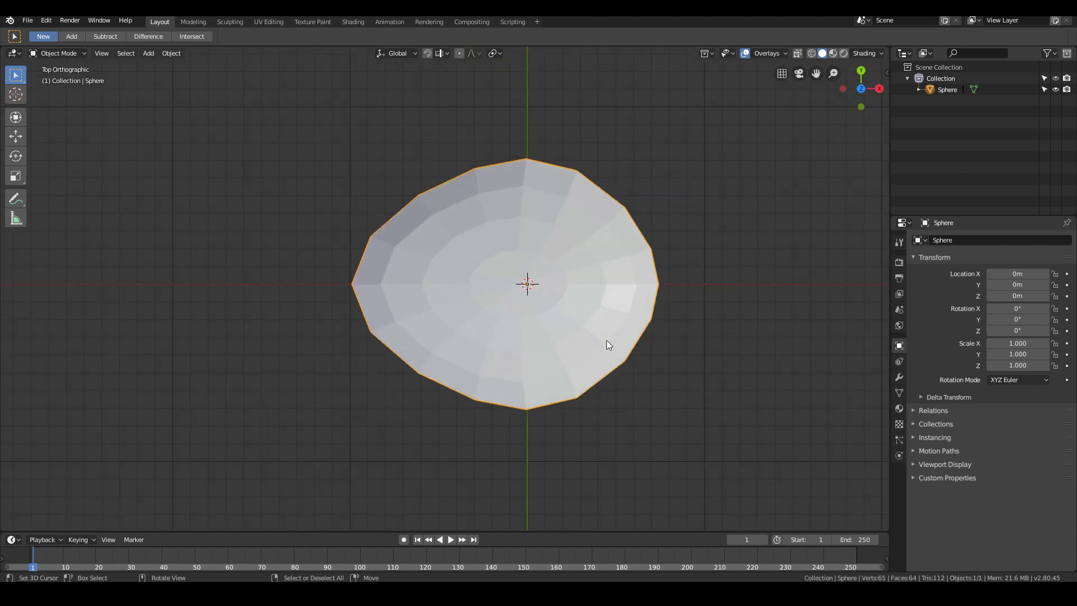
{"action": "middle_click_drag", "start_coordinate": [369, 338], "coordinate": [202, 338], "text": "shift"}
{"action": "key", "text": "Tab"}
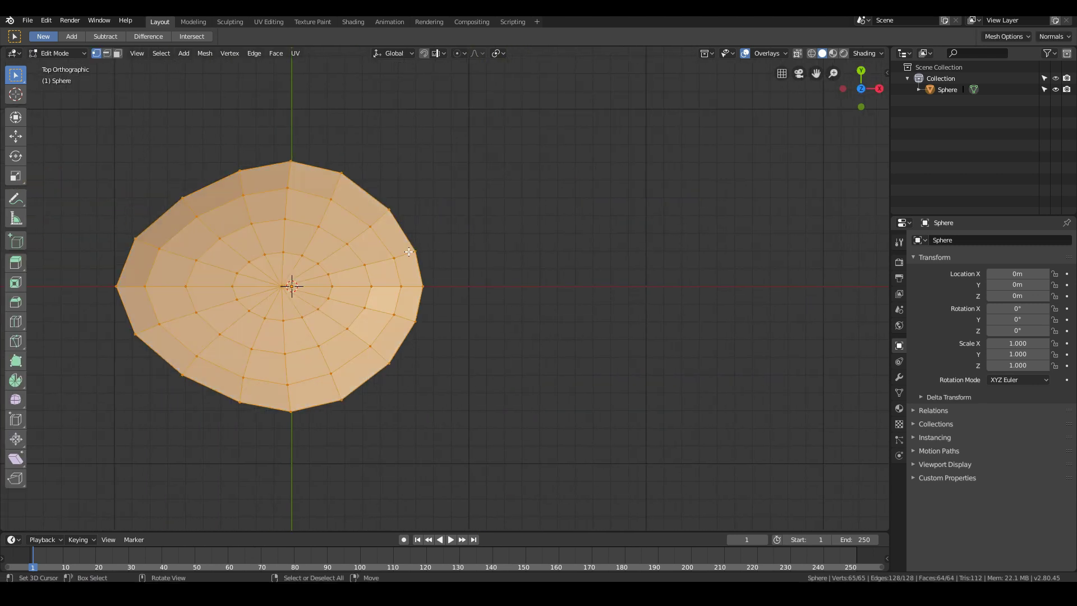
Step: Select the three vertices at the bowl's right-edge tip and switch to front view
{"action": "left_click", "coordinate": [415, 251]}
{"action": "left_click", "coordinate": [422, 286], "text": "shift"}
{"action": "left_click", "coordinate": [417, 317], "text": "shift"}
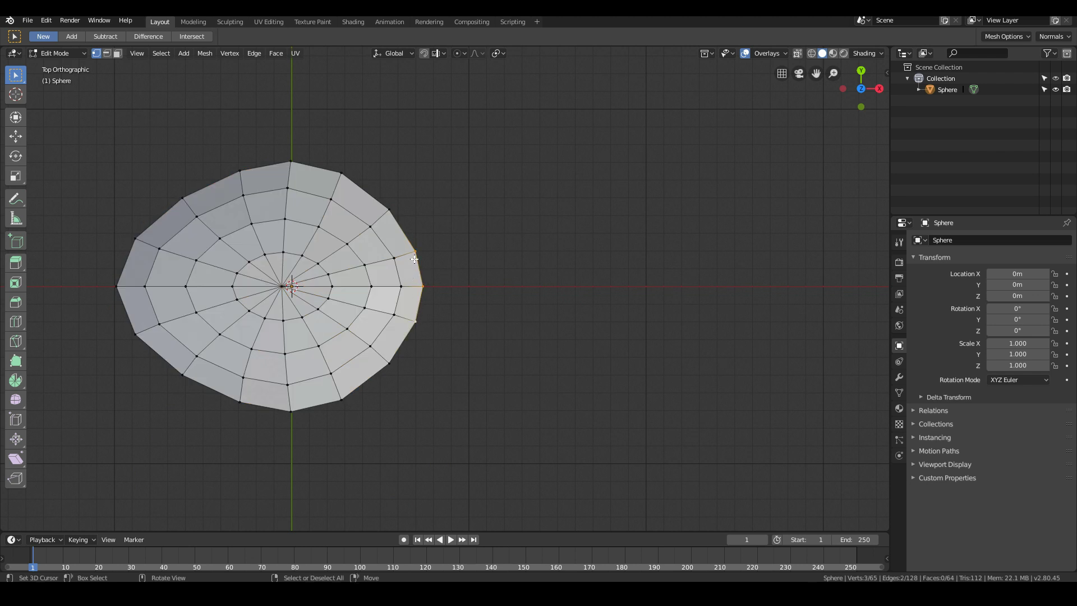
{"action": "scroll", "coordinate": [449, 321], "scroll_direction": "down", "scroll_amount": 3}
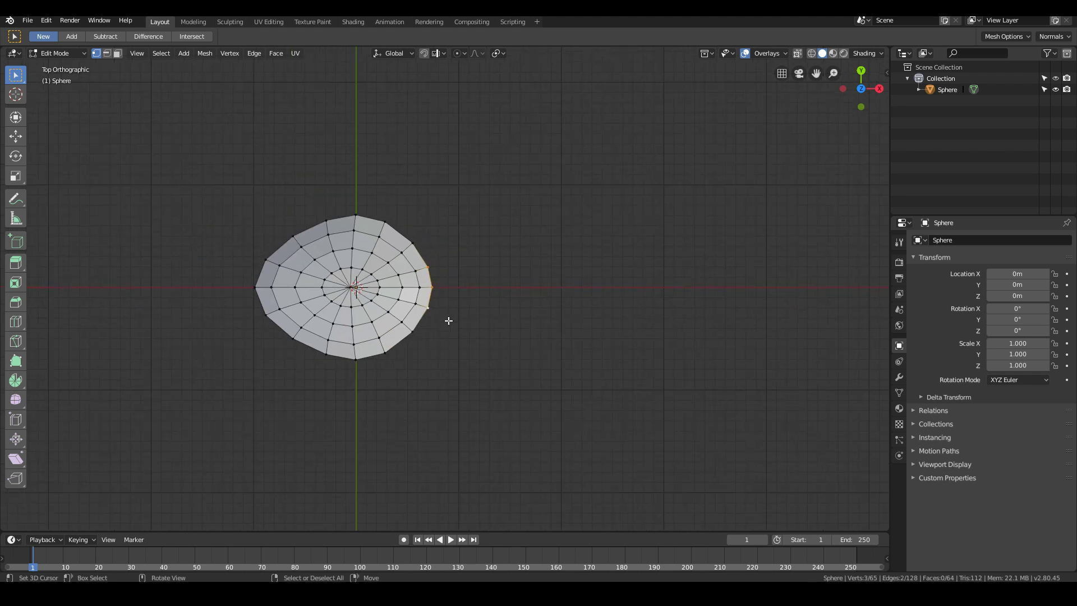
{"action": "scroll", "coordinate": [449, 321], "scroll_direction": "down", "scroll_amount": 1}
{"action": "key", "text": "KP_1"}
{"action": "scroll", "coordinate": [449, 312], "scroll_direction": "up", "scroll_amount": 4}
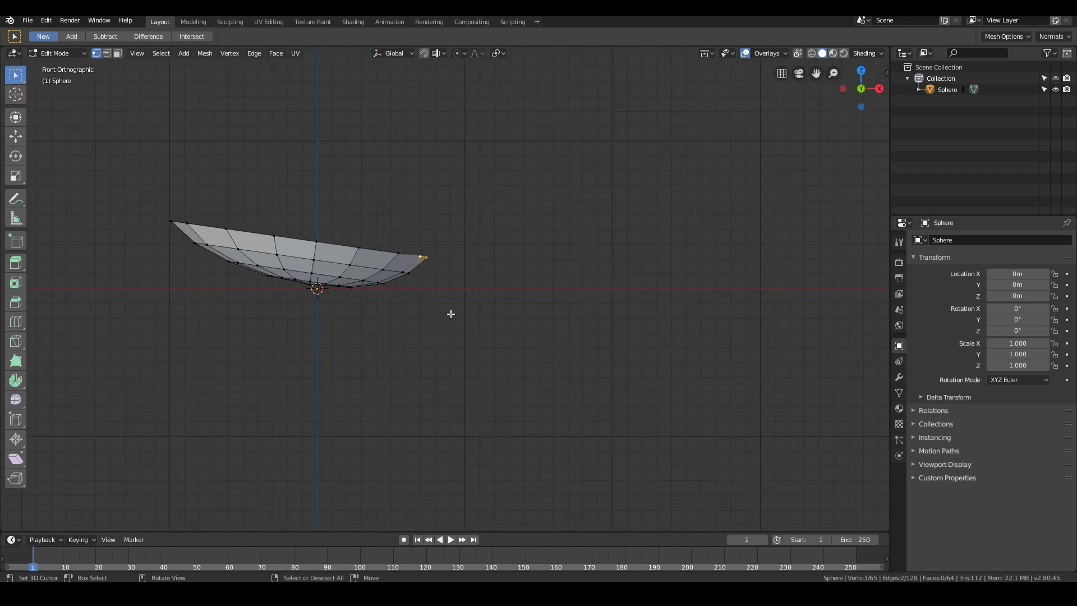
Step: Extrude a run of handle segments outward from the tip, then undo the last six
{"action": "right_click", "coordinate": [474, 219], "text": "ctrl"}
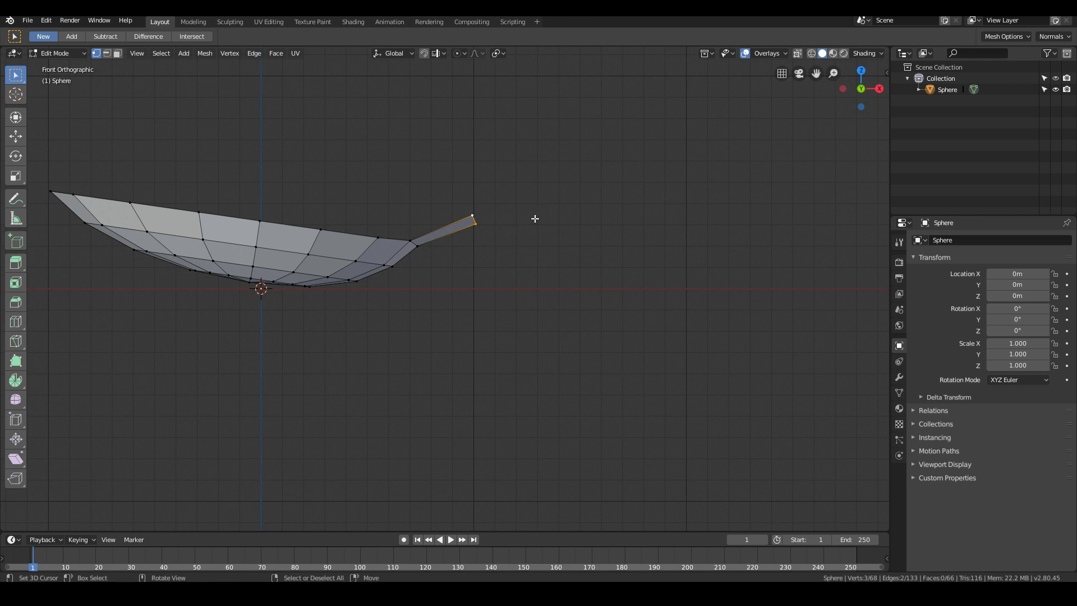
{"action": "scroll", "coordinate": [530, 224], "scroll_direction": "down", "scroll_amount": 2}
{"action": "right_click", "coordinate": [506, 228], "text": "ctrl"}
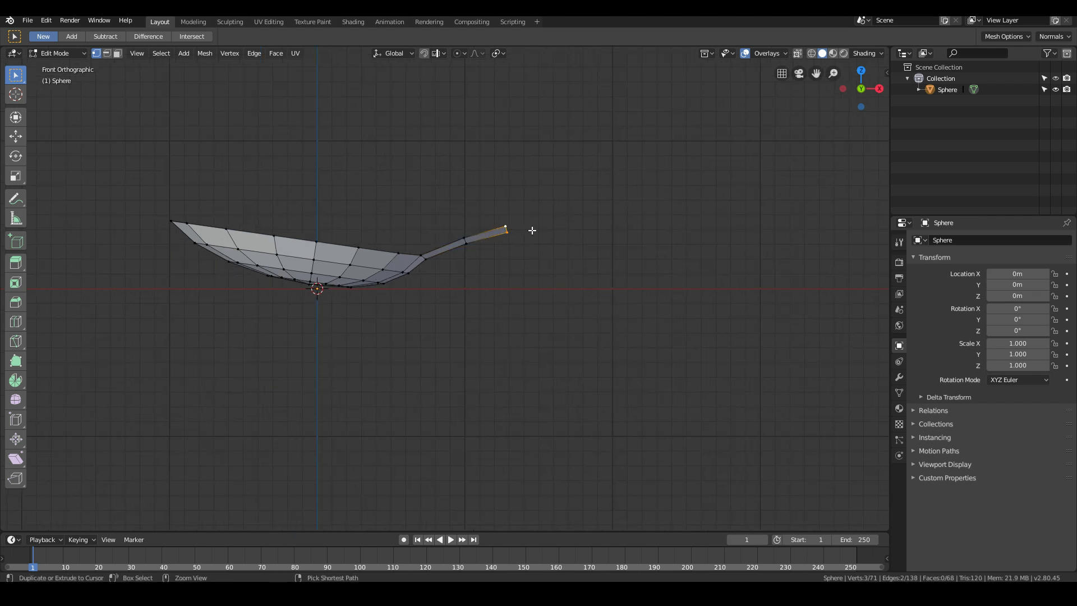
{"action": "right_click", "coordinate": [532, 229], "text": "ctrl"}
{"action": "right_click", "coordinate": [573, 235], "text": "ctrl"}
{"action": "right_click", "coordinate": [603, 249], "text": "ctrl"}
{"action": "right_click", "coordinate": [638, 261], "text": "ctrl"}
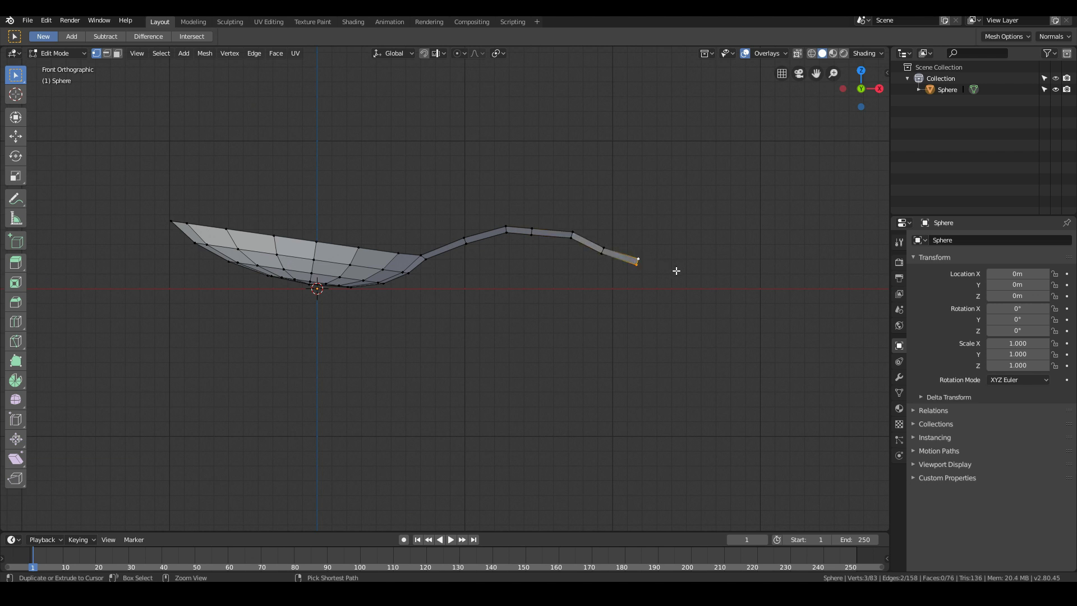
{"action": "right_click", "coordinate": [676, 271], "text": "ctrl"}
{"action": "key", "text": "ctrl+z"}
{"action": "key", "text": "ctrl+z"}
{"action": "key", "text": "ctrl+z"}
{"action": "key", "text": "ctrl+z"}
{"action": "key", "text": "ctrl+z"}
{"action": "key", "text": "ctrl+z"}
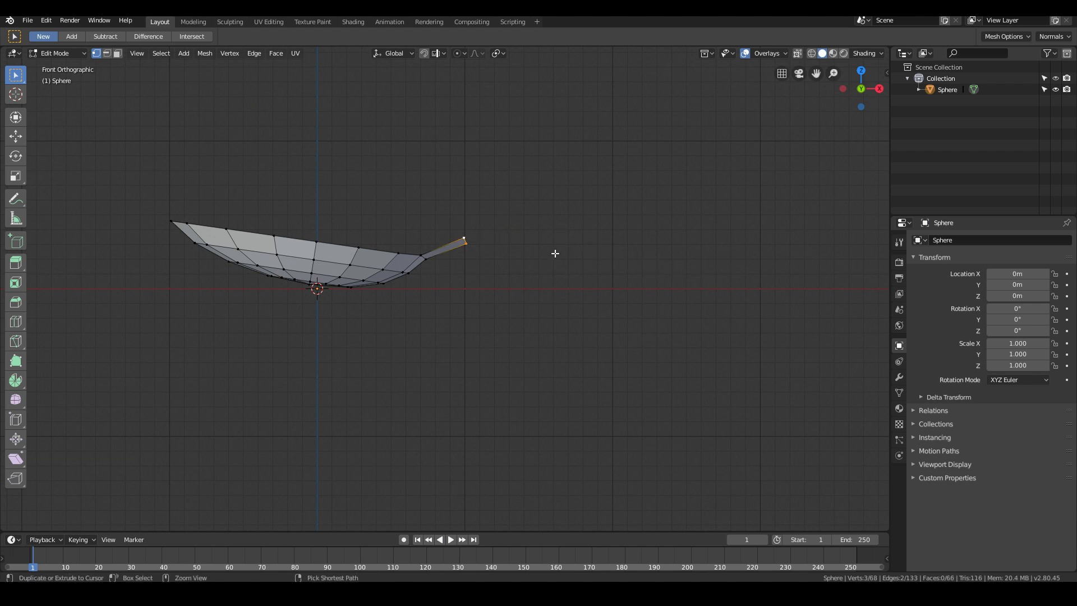
Step: Extrude four more segments to form a long, gently wavy handle
{"action": "right_click", "coordinate": [519, 226], "text": "ctrl"}
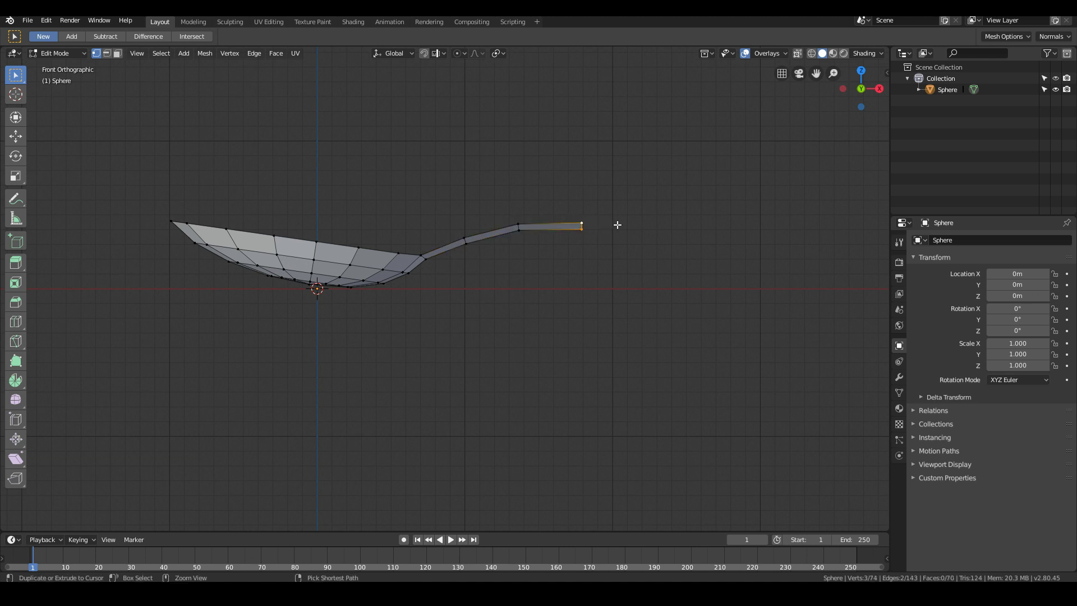
{"action": "right_click", "coordinate": [696, 253], "text": "ctrl"}
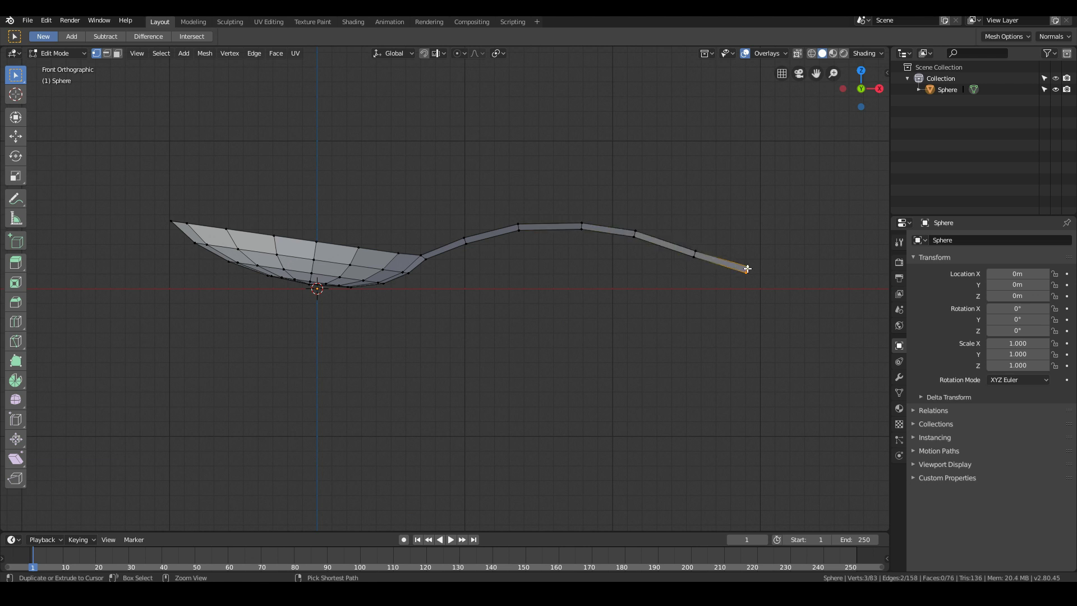
{"action": "middle_click_drag", "start_coordinate": [729, 270], "coordinate": [457, 263], "text": "shift"}
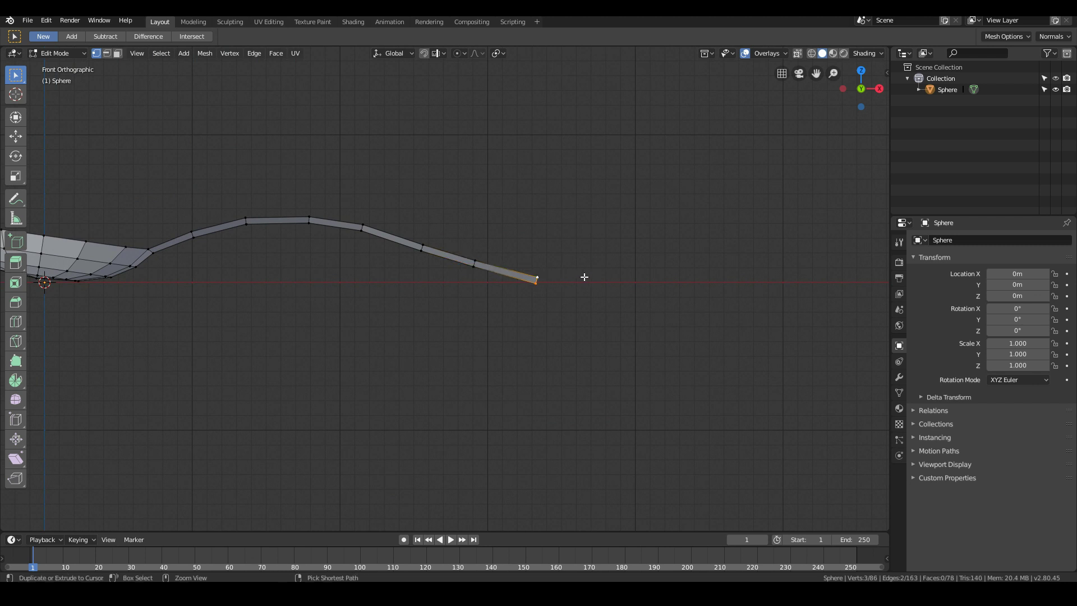
{"action": "right_click", "coordinate": [608, 280], "text": "ctrl"}
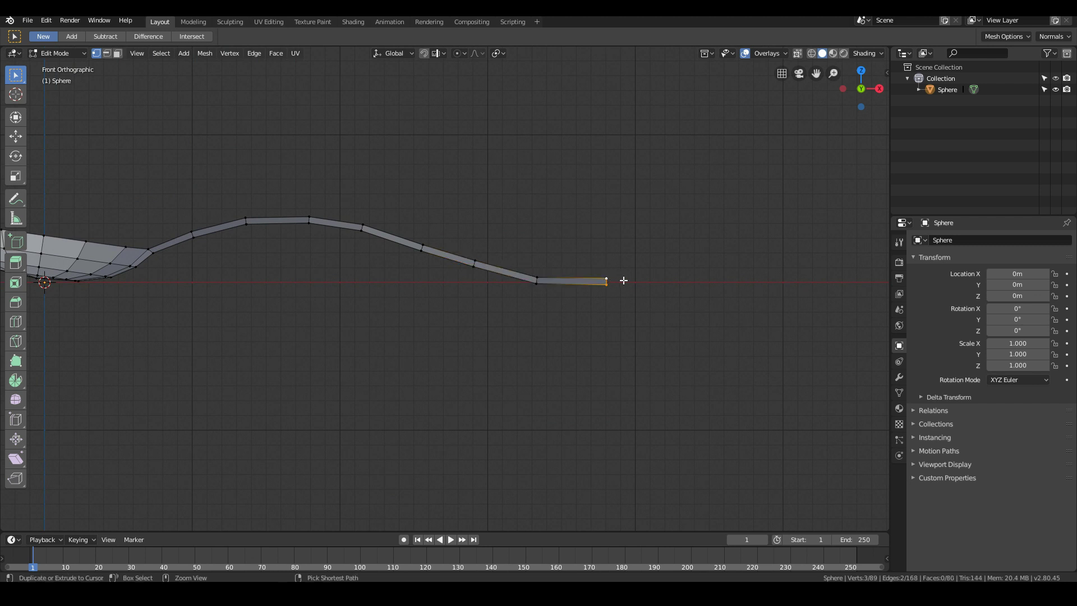
{"action": "right_click", "coordinate": [667, 273], "text": "ctrl"}
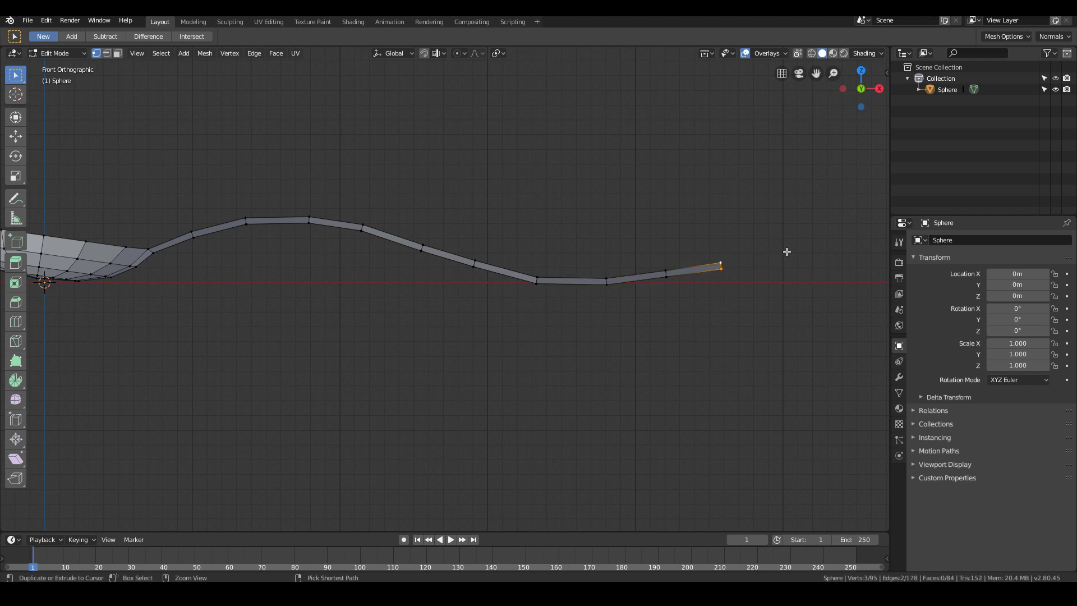
{"action": "scroll", "coordinate": [621, 327], "scroll_direction": "down", "scroll_amount": 6}
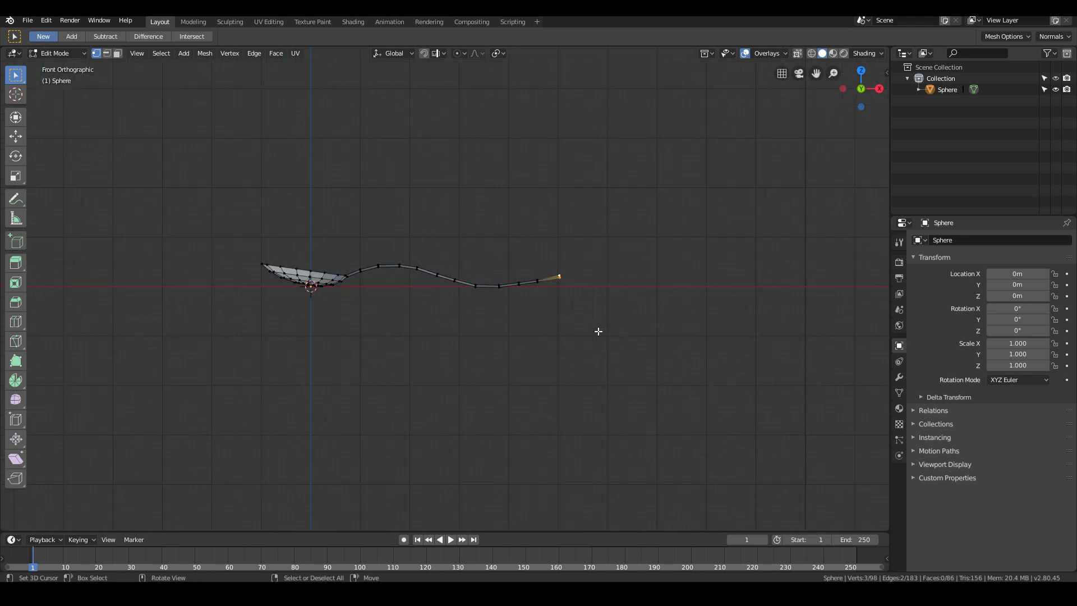
{"action": "middle_click_drag", "start_coordinate": [487, 314], "coordinate": [466, 392]}
Step: Clear the selection and circle-select the upper part of the handle strip
{"action": "scroll", "coordinate": [443, 400], "scroll_direction": "up", "scroll_amount": 5}
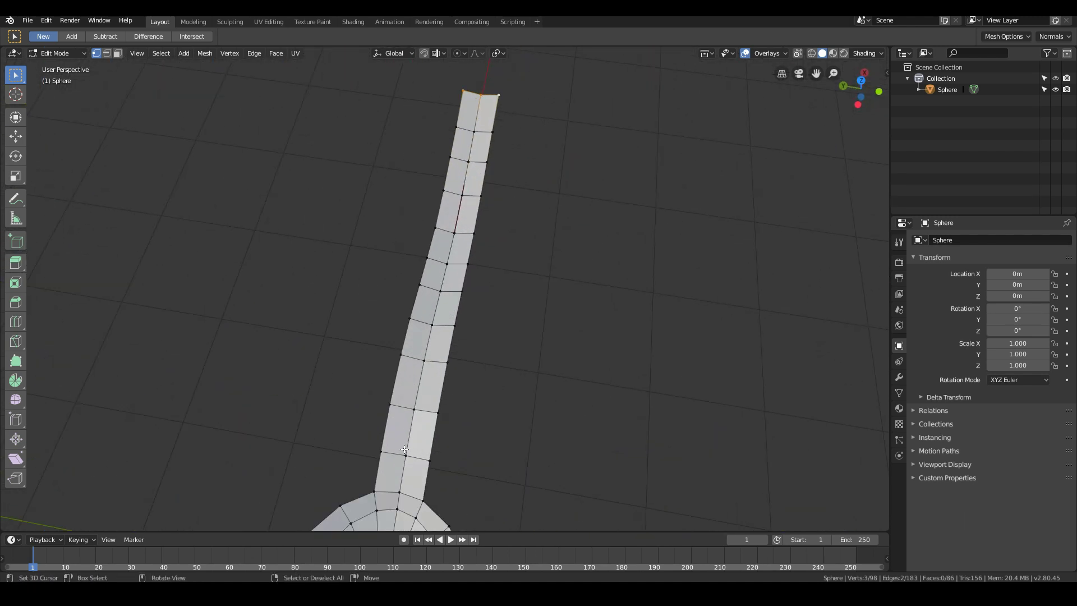
{"action": "scroll", "coordinate": [394, 449], "scroll_direction": "down", "scroll_amount": 5}
{"action": "key", "text": "a"}
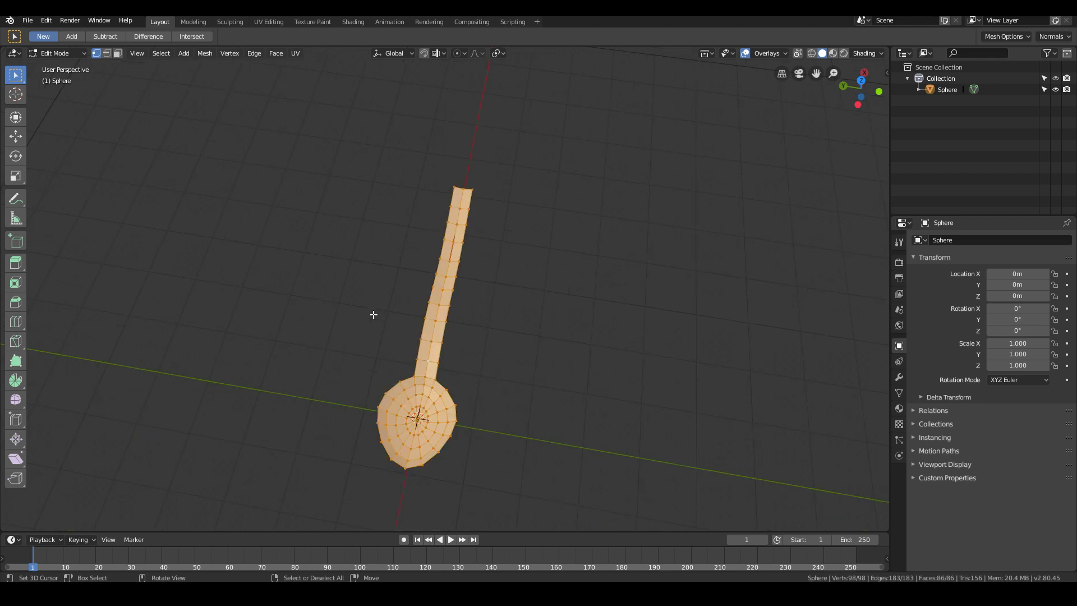
{"action": "key", "text": "alt+a"}
{"action": "key", "text": "c"}
{"action": "scroll", "coordinate": [397, 204], "scroll_direction": "down", "scroll_amount": 6}
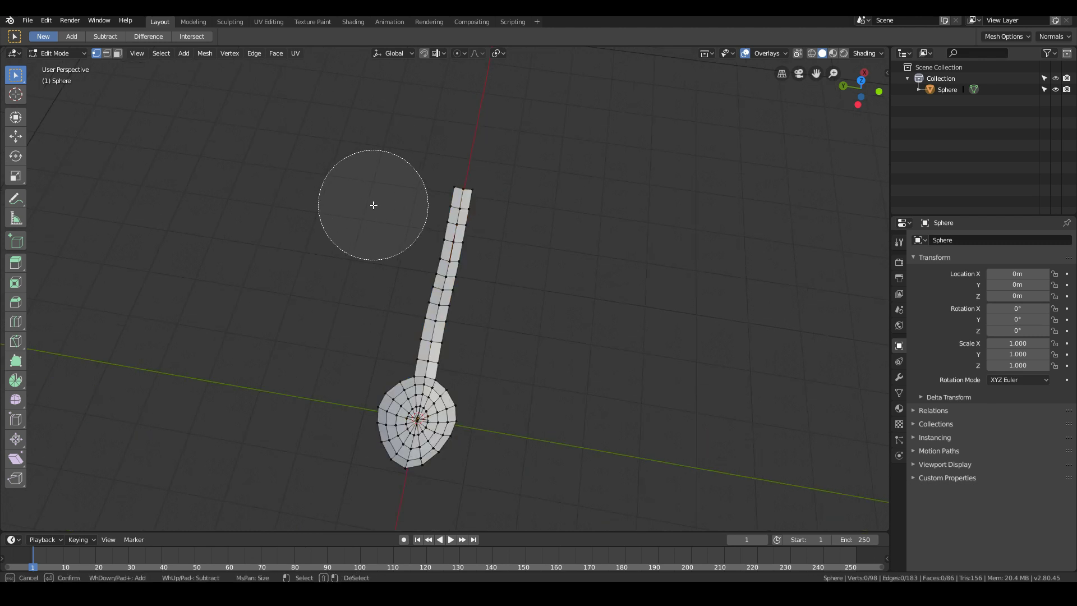
{"action": "scroll", "coordinate": [361, 203], "scroll_direction": "up", "scroll_amount": 2}
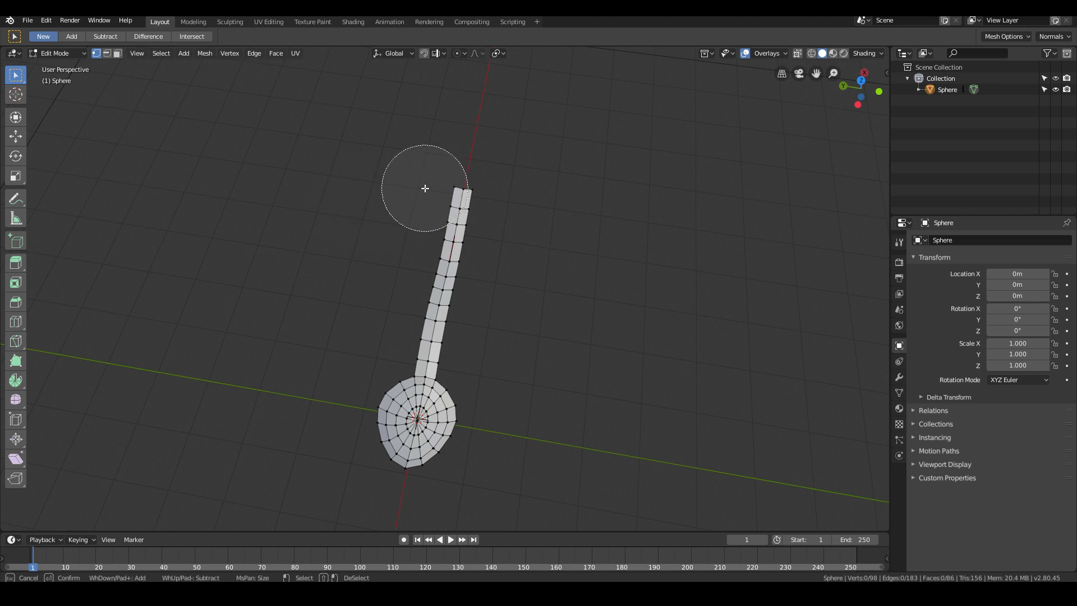
{"action": "mouse_move", "coordinate": [449, 194]}
{"action": "left_mouse_down"}
{"action": "mouse_move", "coordinate": [473, 204]}
{"action": "mouse_move", "coordinate": [428, 308]}
{"action": "mouse_move", "coordinate": [443, 321]}
{"action": "left_mouse_up"}
{"action": "right_click", "coordinate": [428, 317]}
Step: Narrow the selected handle section by scaling it along Y
{"action": "scroll", "coordinate": [617, 317], "scroll_direction": "up", "scroll_amount": 2}
{"action": "key", "text": "s"}
{"action": "key", "text": "x"}
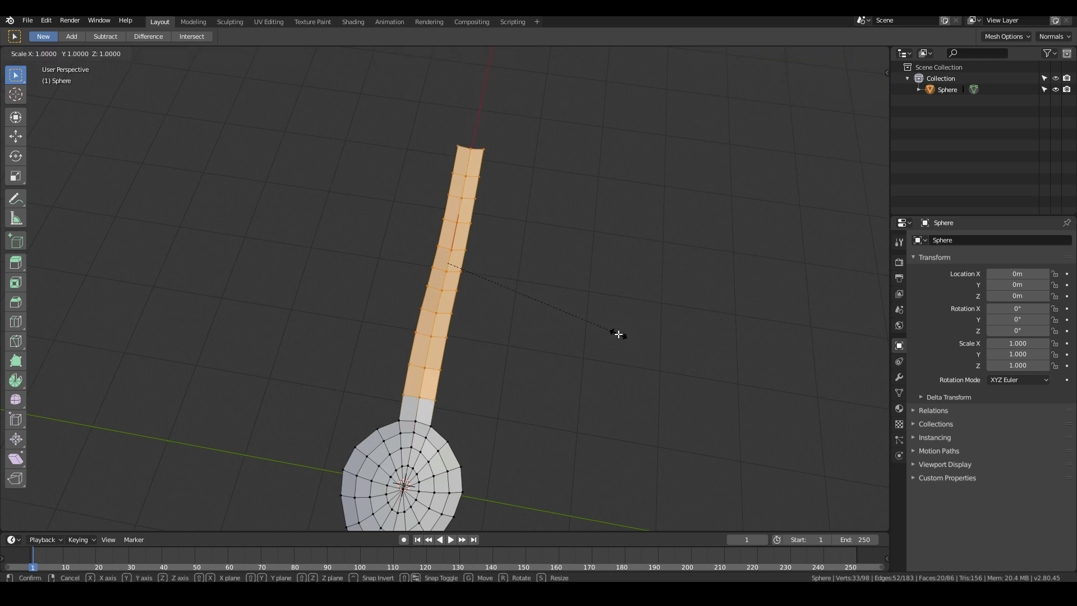
{"action": "key", "text": "y"}
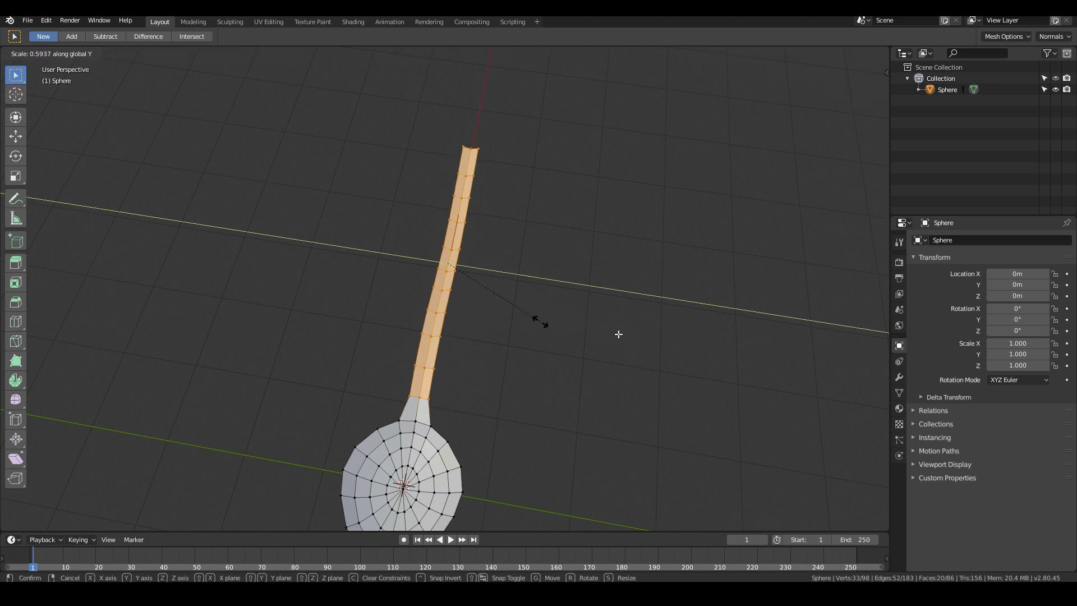
{"action": "left_click", "coordinate": [540, 322]}
Step: Select the loop across the handle near its end and widen it along Y
{"action": "scroll", "coordinate": [524, 397], "scroll_direction": "down", "scroll_amount": 4}
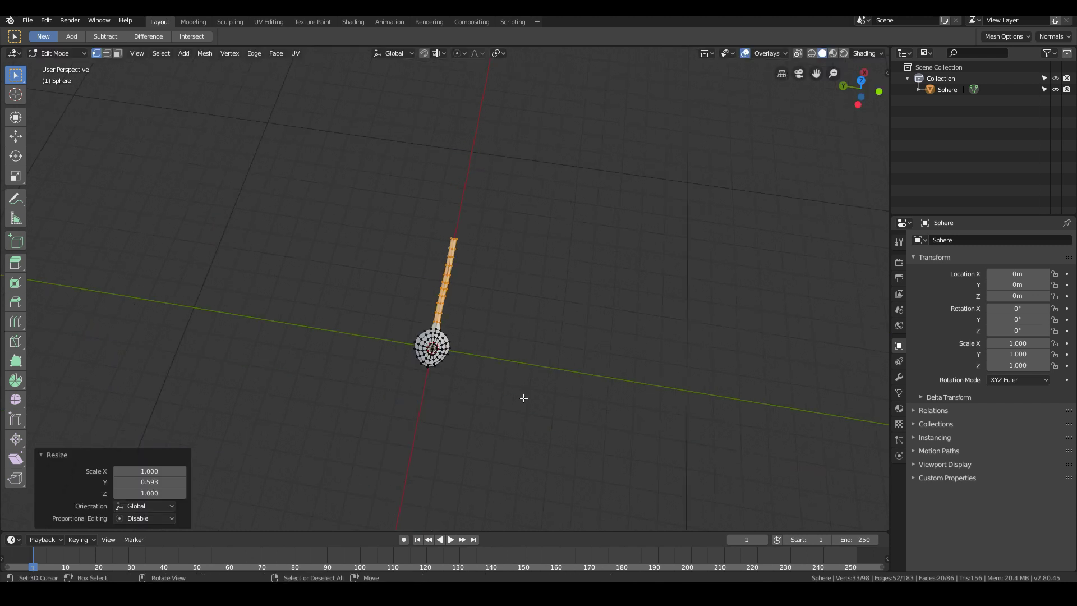
{"action": "scroll", "coordinate": [524, 398], "scroll_direction": "up", "scroll_amount": 10}
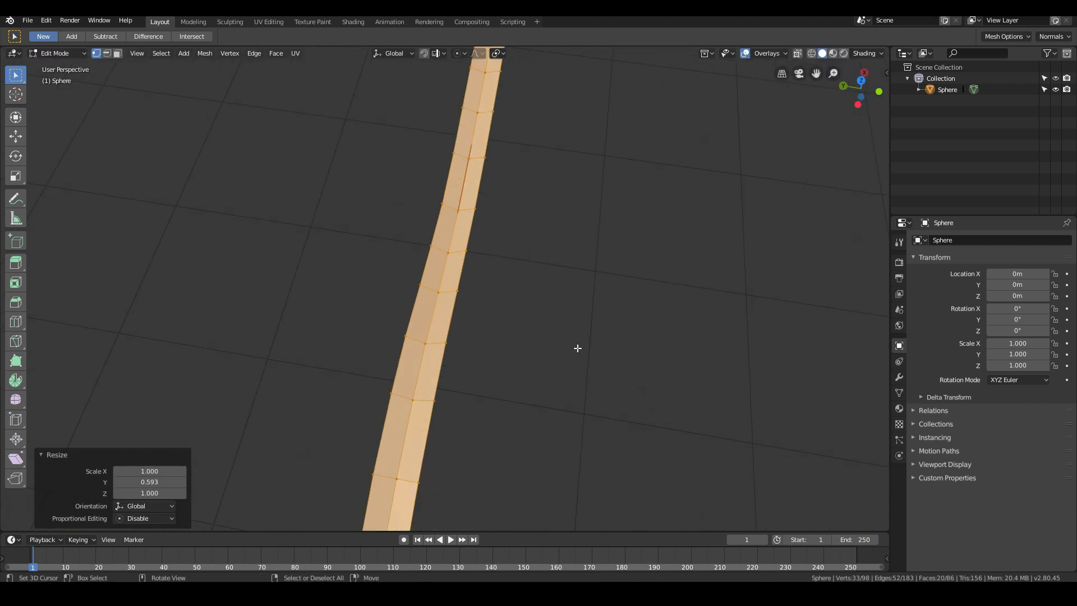
{"action": "scroll", "coordinate": [578, 348], "scroll_direction": "down", "scroll_amount": 2}
{"action": "left_click", "coordinate": [466, 164]}
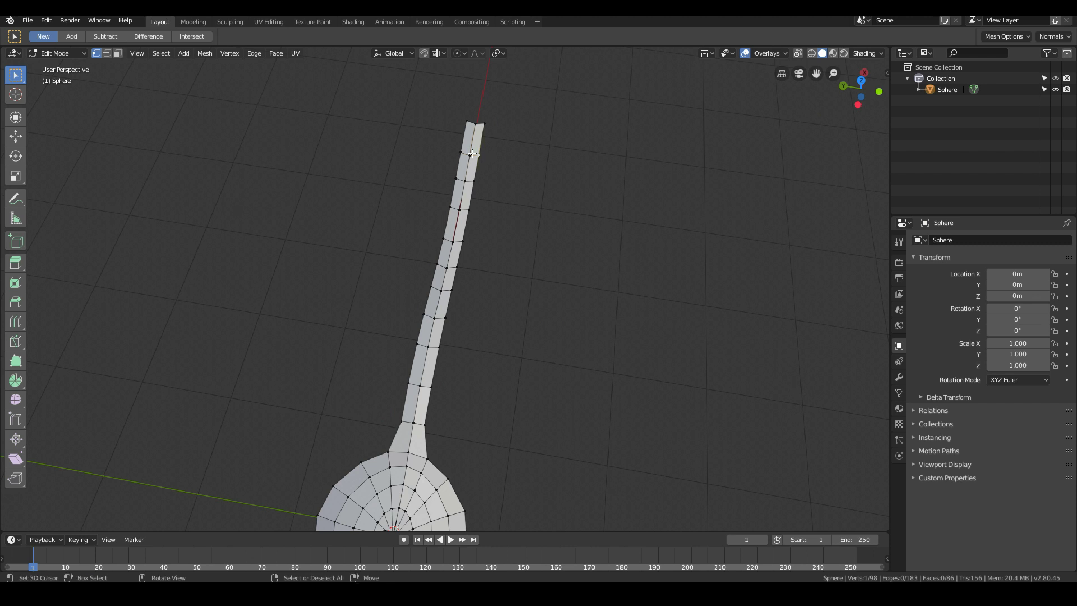
{"action": "left_click", "coordinate": [473, 153], "text": "alt"}
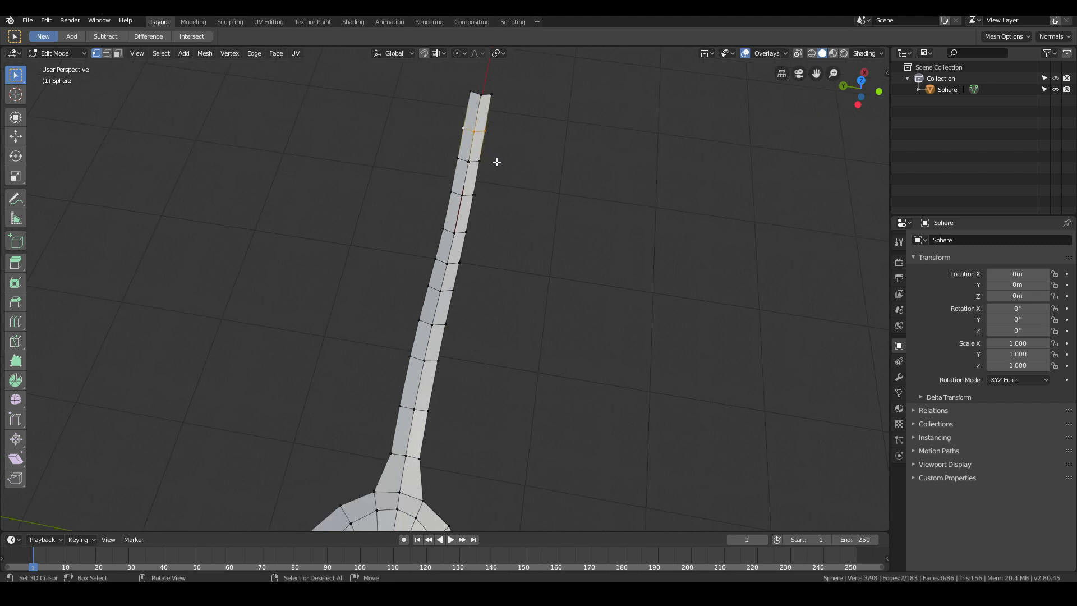
{"action": "key", "text": "s"}
{"action": "key", "text": "y"}
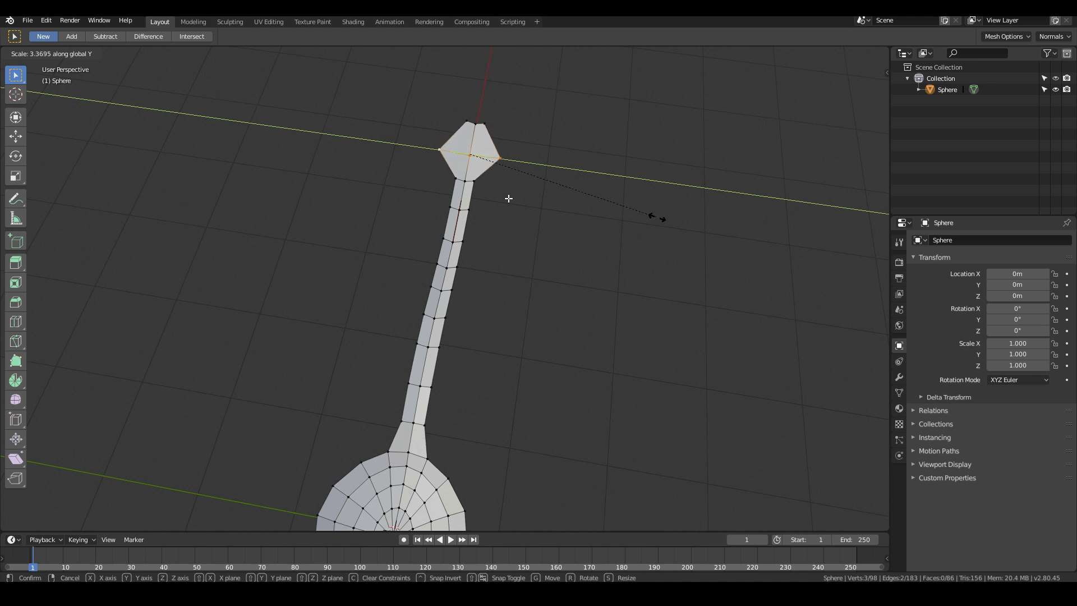
{"action": "left_click", "coordinate": [508, 199]}
Step: Taper the handle by scaling three successive vertex pairs below the widened end along Y
{"action": "left_click", "coordinate": [474, 181]}
{"action": "left_click", "coordinate": [454, 178], "text": "shift"}
{"action": "key", "text": "s"}
{"action": "key", "text": "y"}
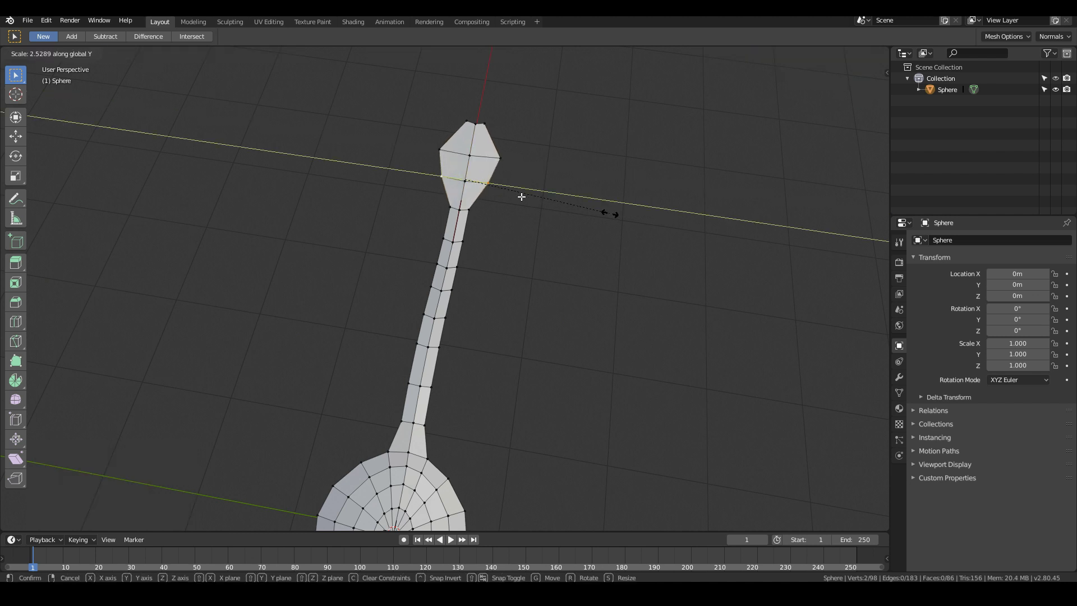
{"action": "left_click", "coordinate": [522, 196]}
{"action": "left_click", "coordinate": [470, 211]}
{"action": "left_click", "coordinate": [449, 207], "text": "shift"}
{"action": "key", "text": "s"}
{"action": "key", "text": "y"}
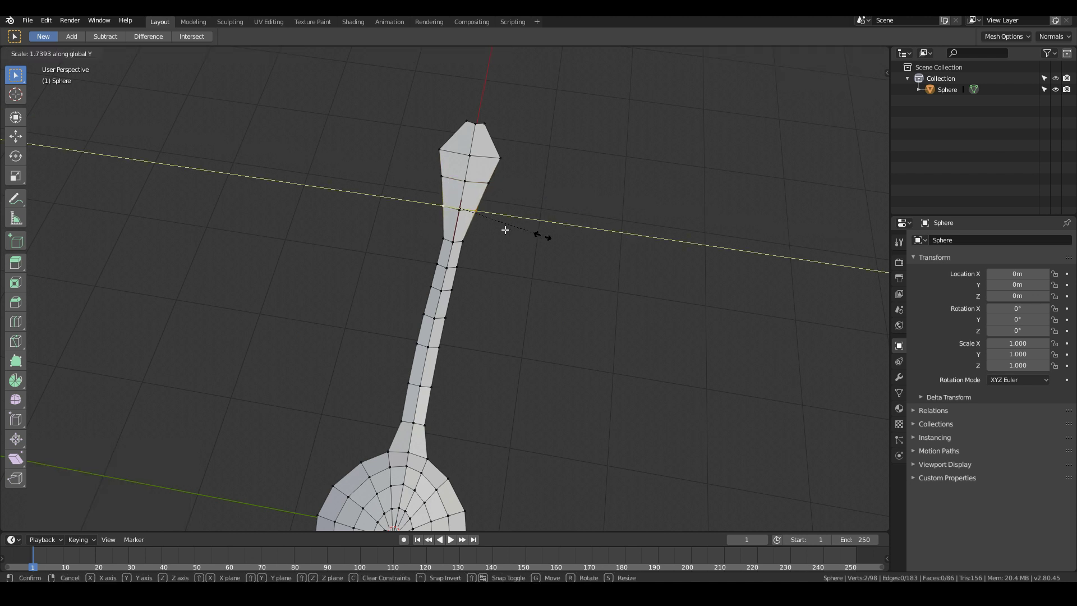
{"action": "left_click", "coordinate": [505, 231]}
{"action": "left_click", "coordinate": [461, 241]}
{"action": "left_click", "coordinate": [442, 238], "text": "shift"}
{"action": "key", "text": "s"}
{"action": "key", "text": "y"}
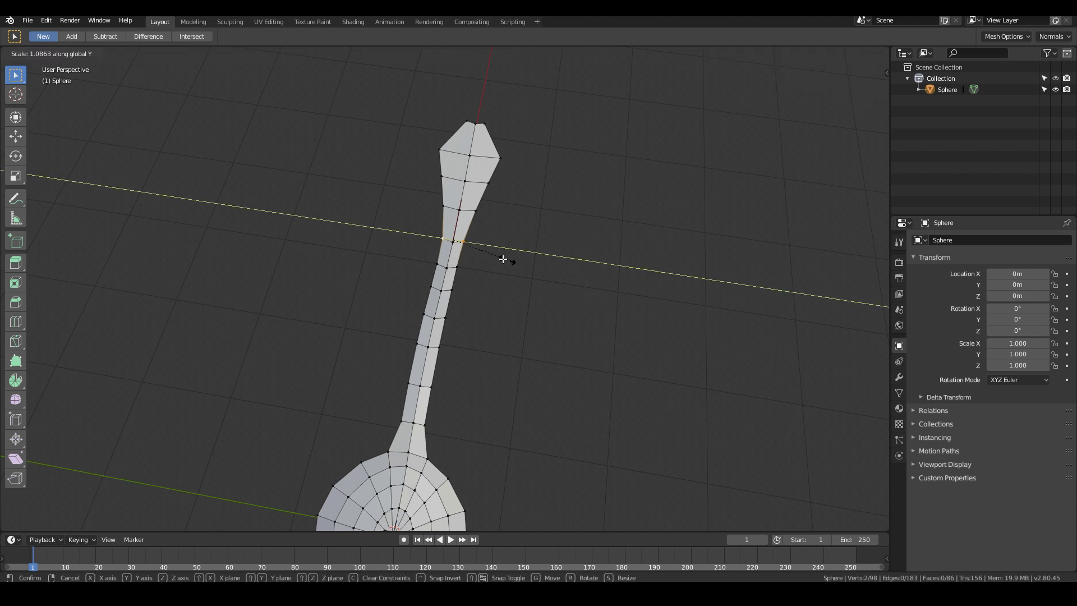
{"action": "left_click", "coordinate": [505, 259]}
Step: Move the top vertex of the handle tip 0.169 m along X
{"action": "left_click", "coordinate": [477, 125]}
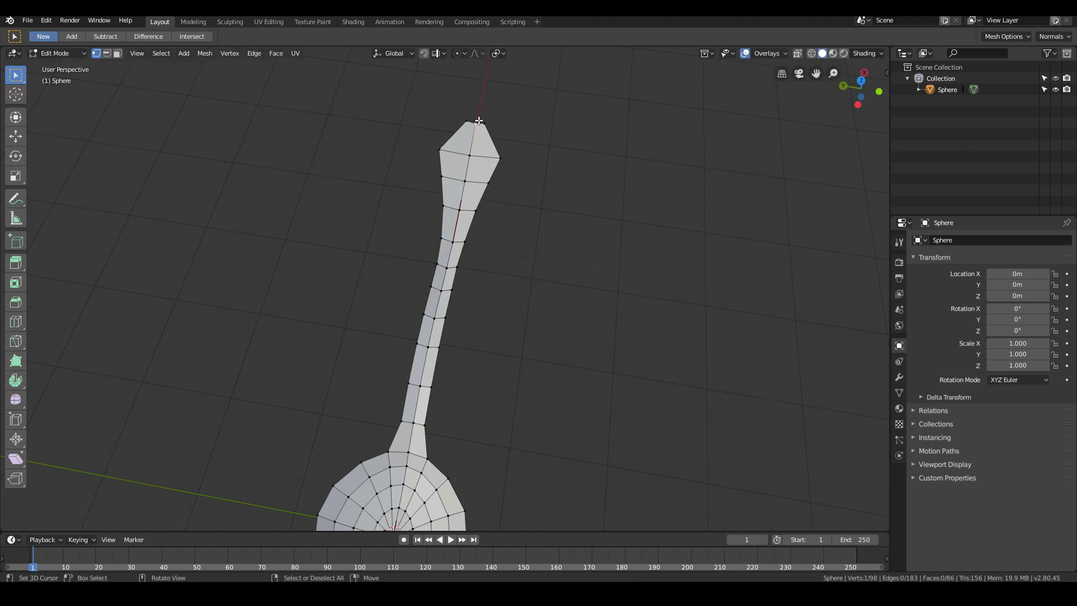
{"action": "middle_click_drag", "start_coordinate": [479, 120], "coordinate": [445, 295], "text": "shift"}
{"action": "scroll", "coordinate": [445, 295], "scroll_direction": "up", "scroll_amount": 5}
{"action": "key", "text": "g"}
{"action": "right_click", "coordinate": [474, 279]}
{"action": "key", "text": "g"}
{"action": "key", "text": "x"}
{"action": "left_click", "coordinate": [492, 301]}
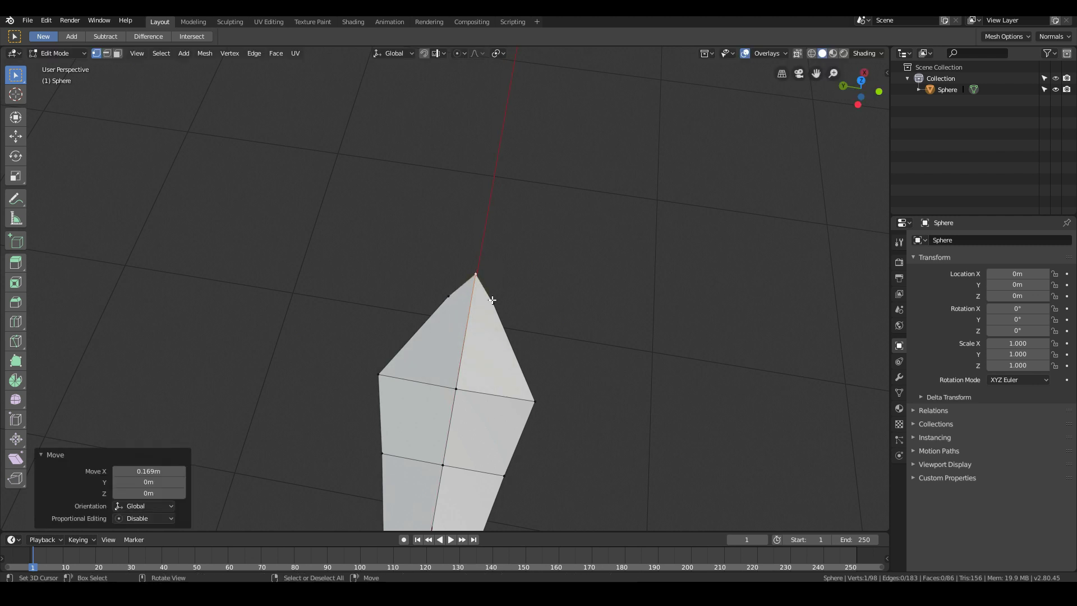
Step: Widen the two handle-tip vertices along Y
{"action": "left_click", "coordinate": [492, 301]}
{"action": "left_click", "coordinate": [448, 297], "text": "shift"}
{"action": "key", "text": "s"}
{"action": "key", "text": "y"}
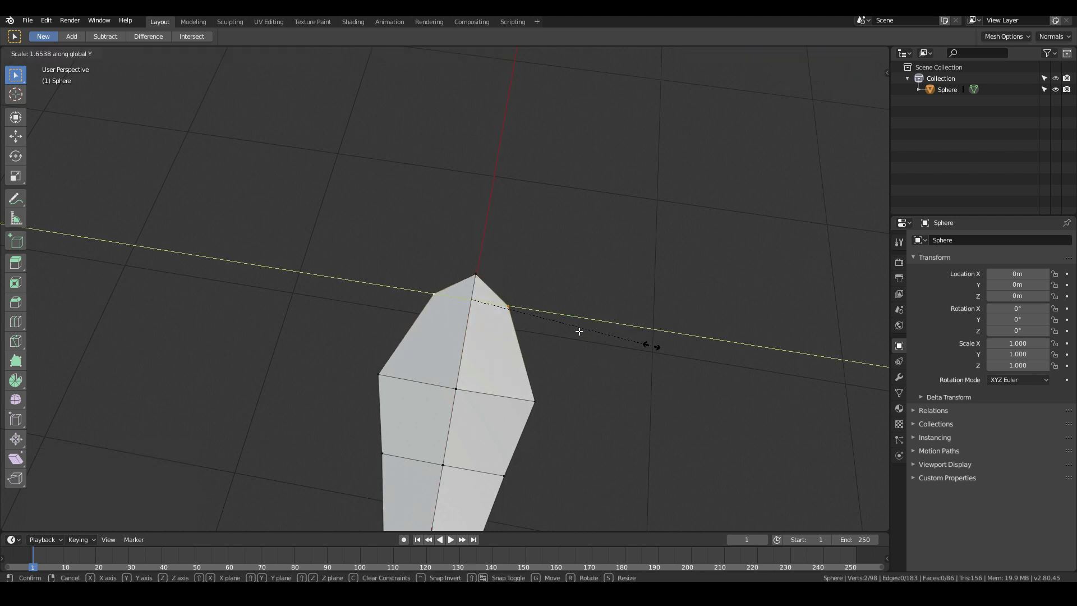
{"action": "left_click", "coordinate": [729, 358]}
{"action": "middle_click_drag", "start_coordinate": [729, 358], "coordinate": [641, 377]}
{"action": "scroll", "coordinate": [628, 384], "scroll_direction": "up", "scroll_amount": 3}
Step: Scale the selected section to 0.8 along Y to narrow it
{"action": "key", "text": "s"}
{"action": "key", "text": "x"}
{"action": "key", "text": "x"}
{"action": "key", "text": "y"}
{"action": "left_click", "coordinate": [573, 347]}
{"action": "scroll", "coordinate": [561, 350], "scroll_direction": "down", "scroll_amount": 5}
{"action": "middle_click_drag", "start_coordinate": [548, 356], "coordinate": [515, 355]}
Step: Lift three handle vertices 0.0961 m along Z, then return to Object Mode
{"action": "scroll", "coordinate": [515, 356], "scroll_direction": "up", "scroll_amount": 3}
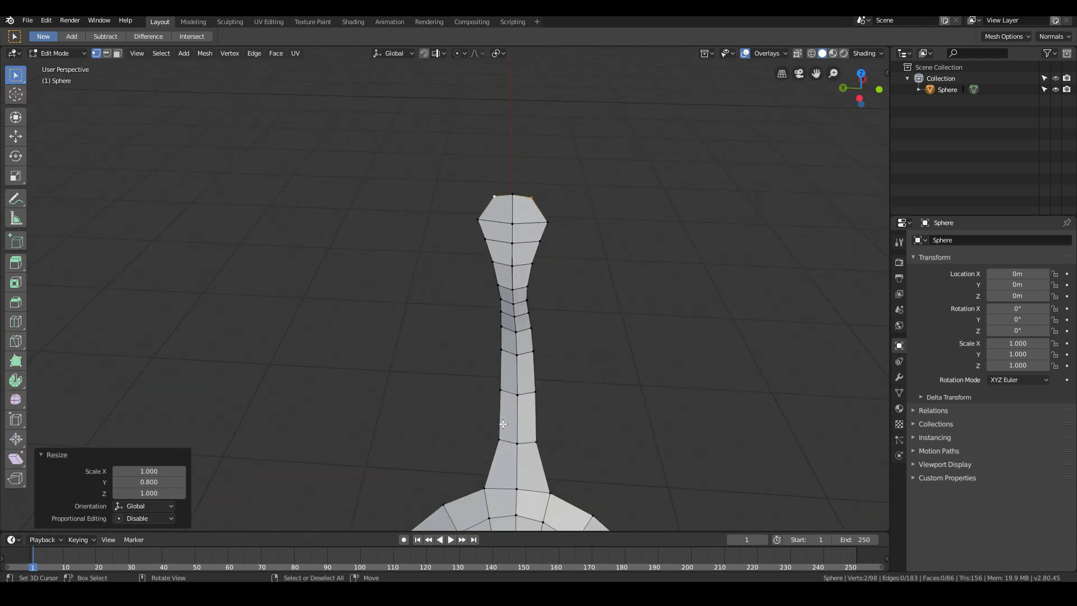
{"action": "left_click", "coordinate": [518, 444]}
{"action": "left_click", "coordinate": [521, 405], "text": "shift"}
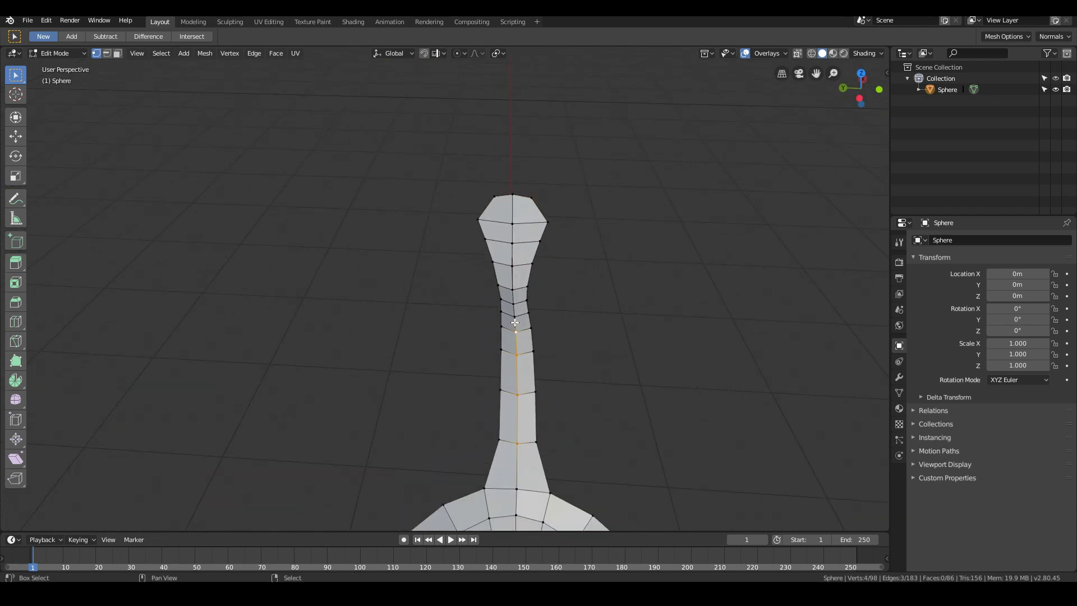
{"action": "middle_click_drag", "start_coordinate": [533, 298], "coordinate": [663, 370]}
{"action": "left_click", "coordinate": [682, 374], "text": "shift"}
{"action": "middle_click_drag", "start_coordinate": [502, 394], "coordinate": [494, 378]}
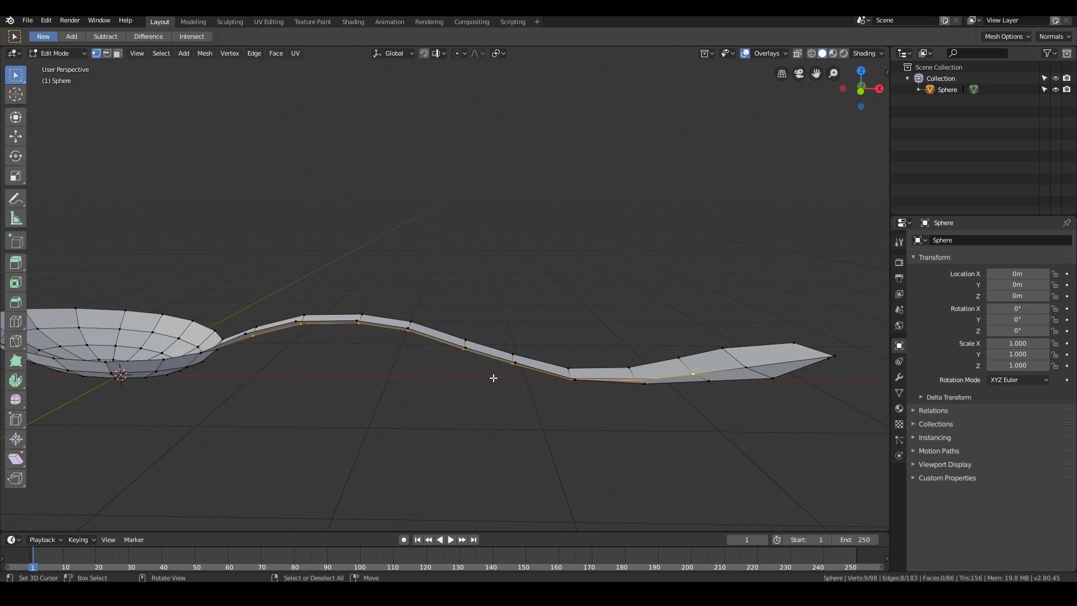
{"action": "key", "text": "g"}
{"action": "key", "text": "z"}
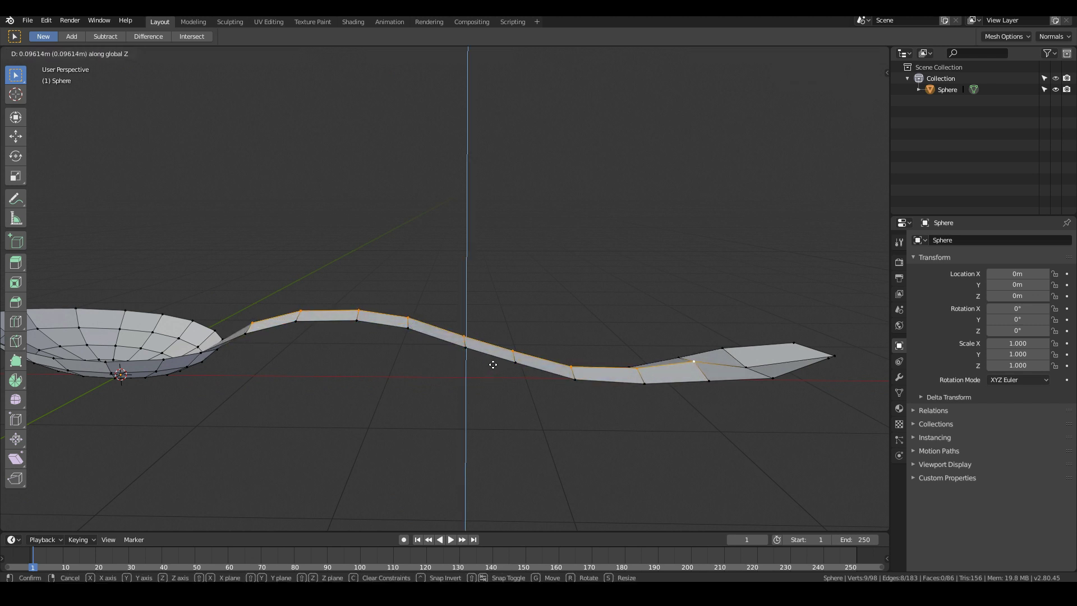
{"action": "left_click", "coordinate": [493, 365]}
{"action": "middle_click_drag", "start_coordinate": [447, 351], "coordinate": [287, 393]}
{"action": "key", "text": "Tab"}
Step: Add a Solidify modifier with 0.07 m thickness and apply it to the spoon
{"action": "left_click", "coordinate": [900, 377]}
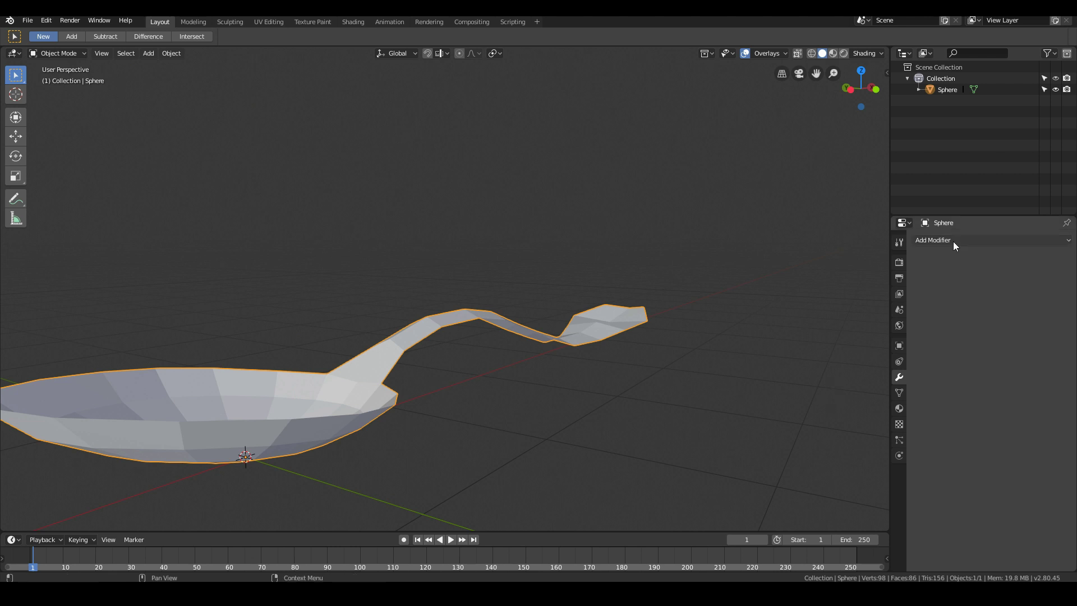
{"action": "left_click", "coordinate": [986, 239]}
{"action": "left_click", "coordinate": [871, 414]}
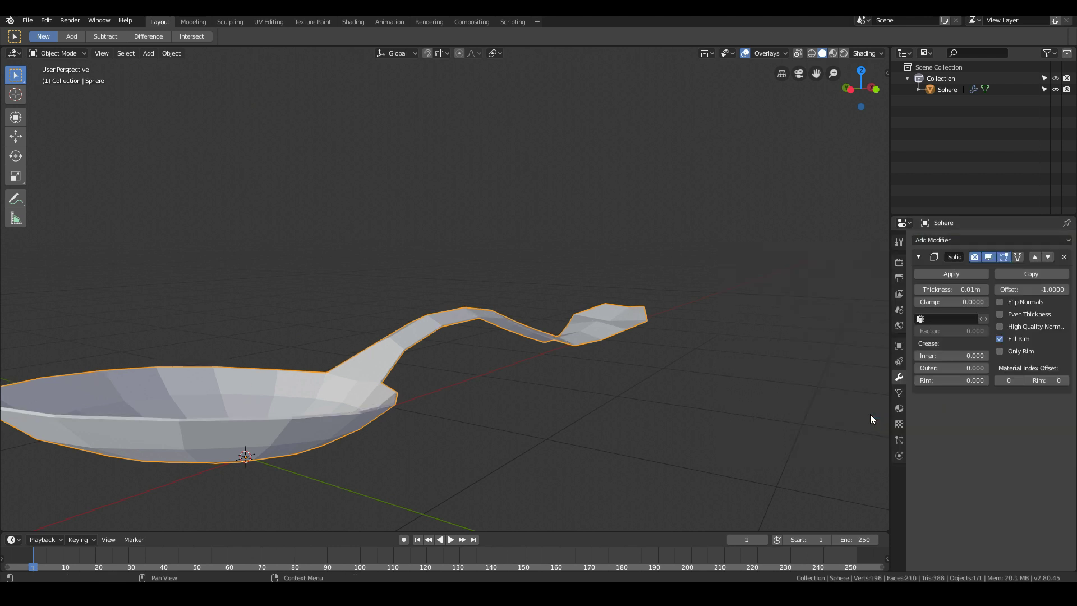
{"action": "left_click_drag", "start_coordinate": [956, 289], "coordinate": [956, 290]}
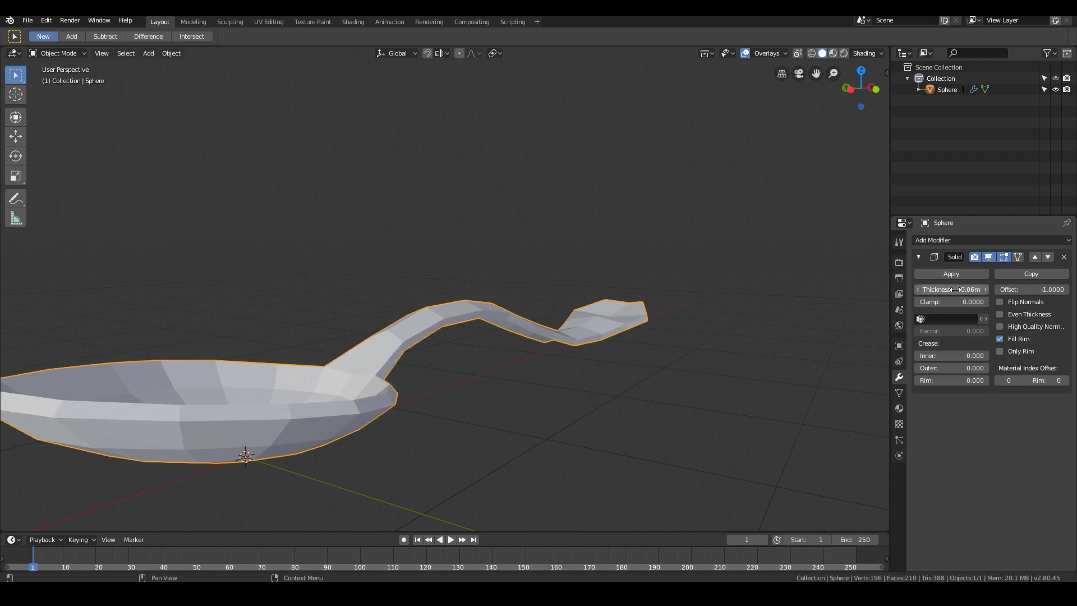
{"action": "left_click_drag", "start_coordinate": [955, 290], "coordinate": [956, 290]}
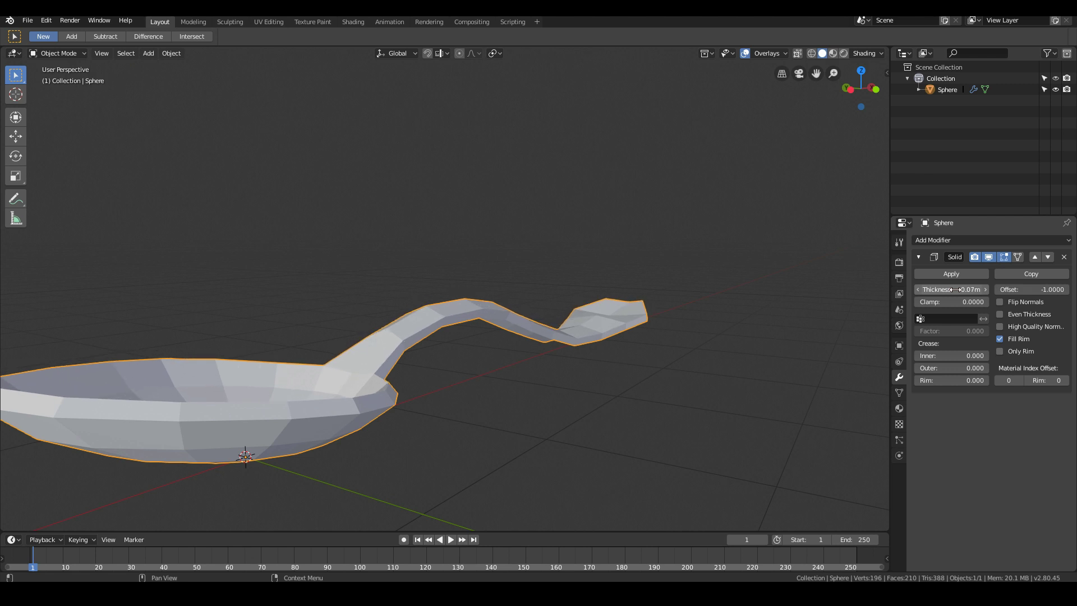
{"action": "scroll", "coordinate": [533, 347], "scroll_direction": "down", "scroll_amount": 3}
{"action": "middle_click_drag", "start_coordinate": [432, 347], "coordinate": [858, 301]}
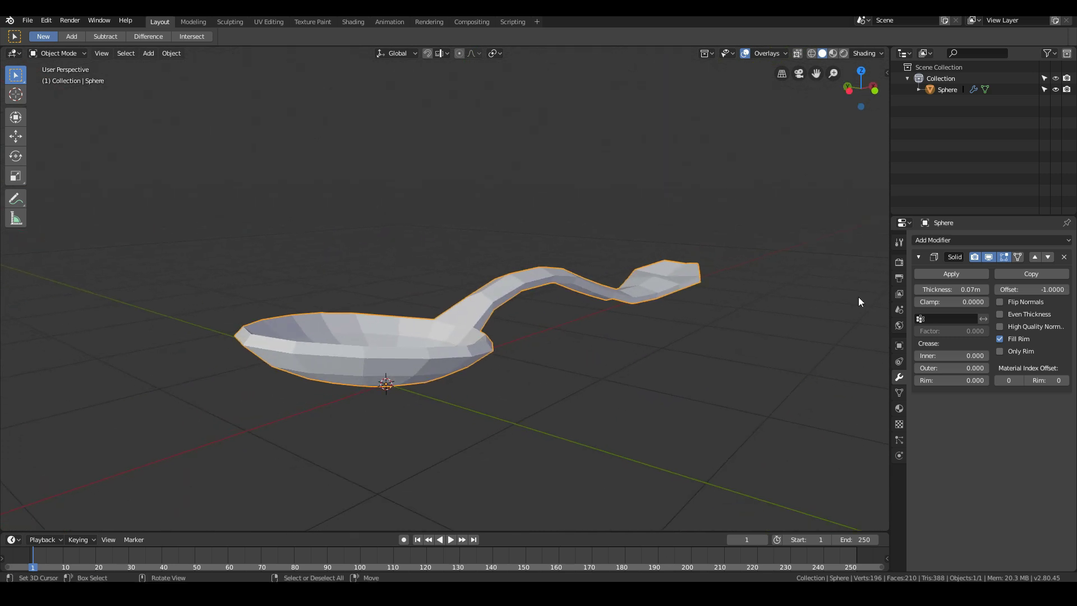
{"action": "left_click", "coordinate": [948, 274]}
Step: In Edit Mode, loop-cut around the spoon's thick edge and slide the loop toward the rim
{"action": "left_click", "coordinate": [962, 242]}
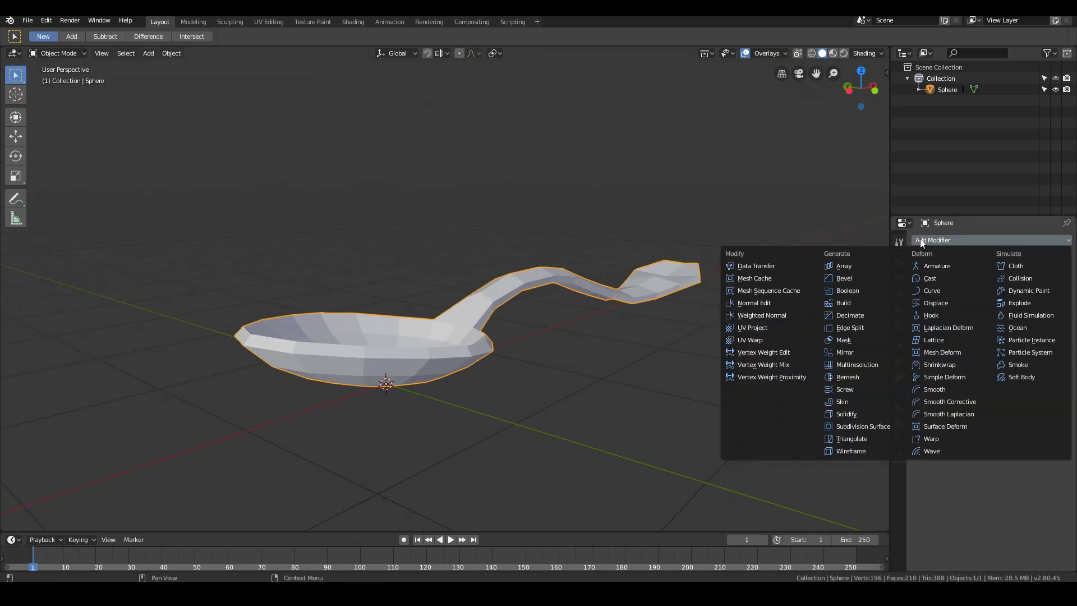
{"action": "key", "text": "Tab"}
{"action": "scroll", "coordinate": [441, 431], "scroll_direction": "up", "scroll_amount": 4}
{"action": "key", "text": "ctrl+r"}
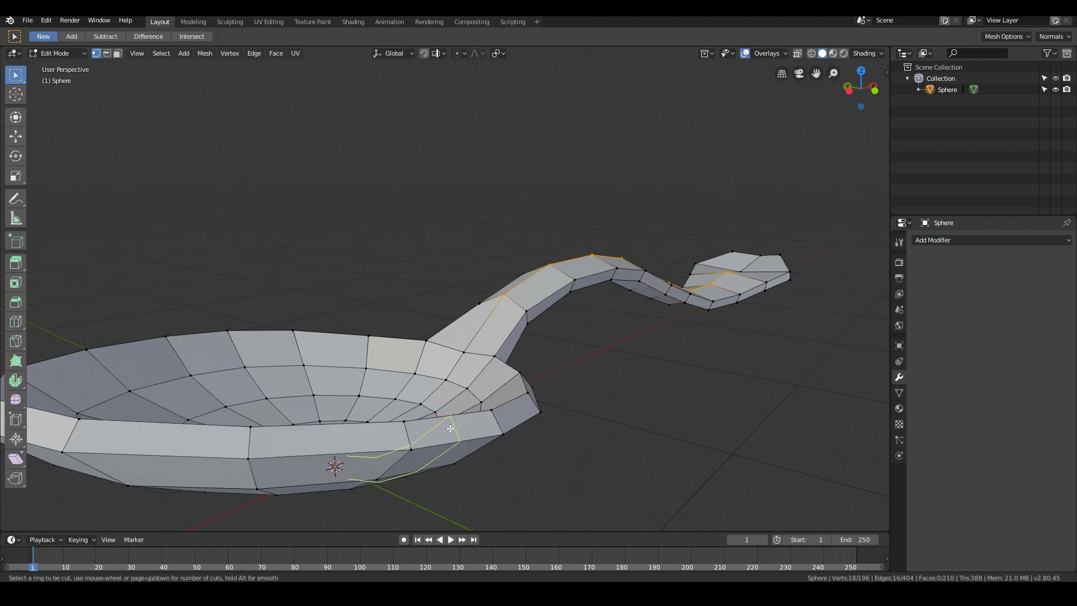
{"action": "left_click", "coordinate": [497, 420]}
{"action": "right_click", "coordinate": [498, 418]}
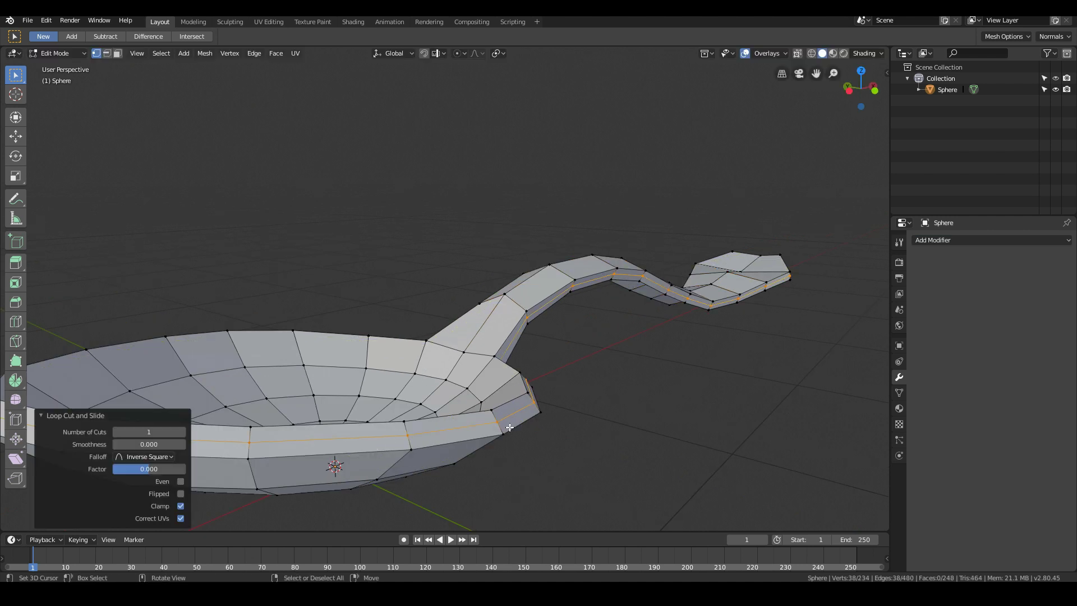
{"action": "key", "text": "g"}
{"action": "key", "text": "g"}
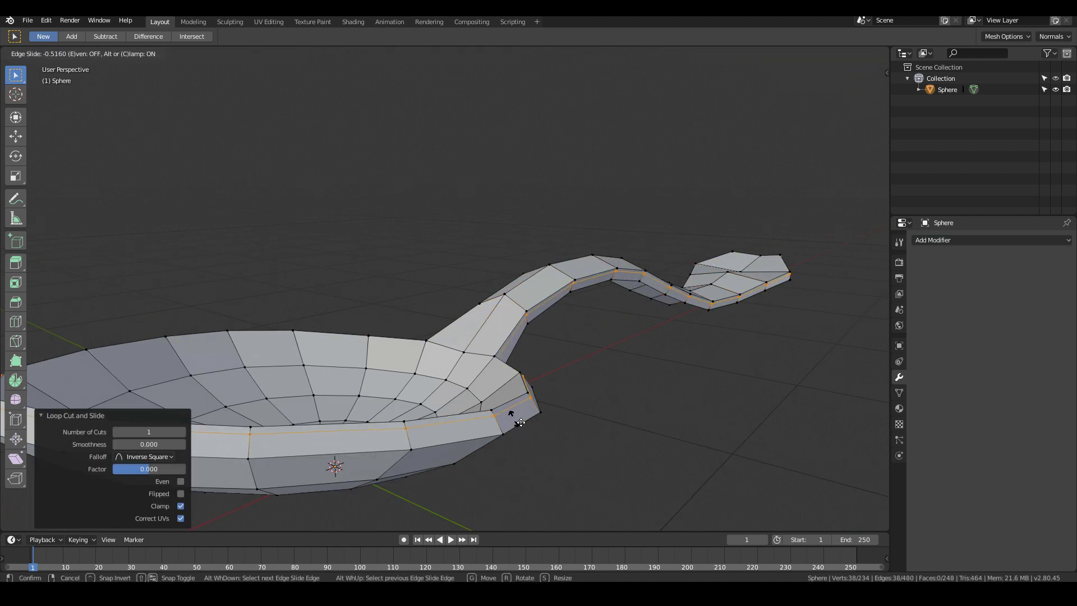
{"action": "right_click", "coordinate": [515, 424]}
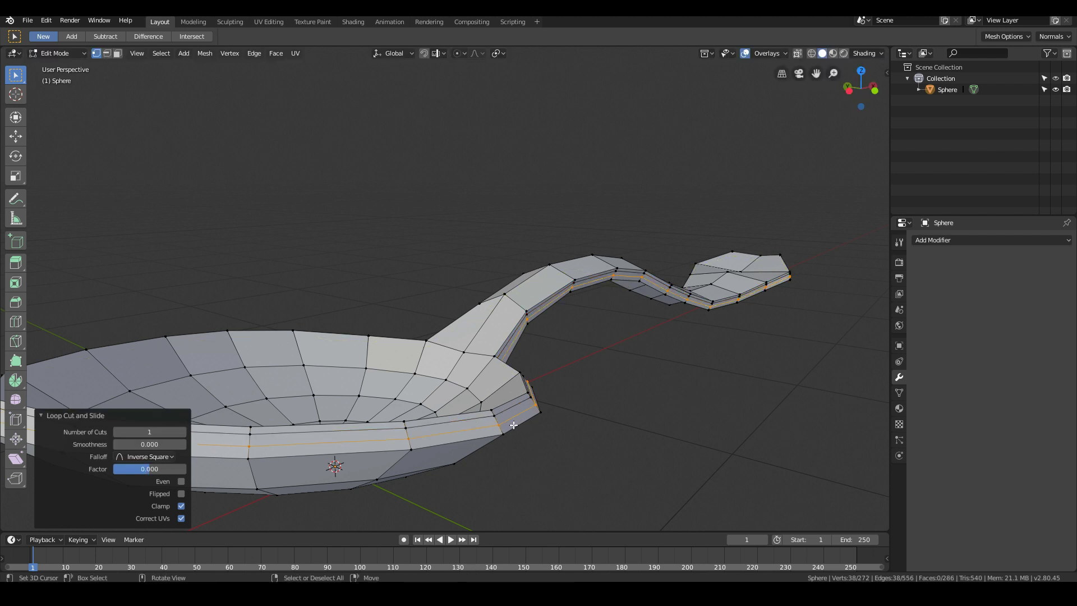
{"action": "key", "text": "g"}
{"action": "key", "text": "g"}
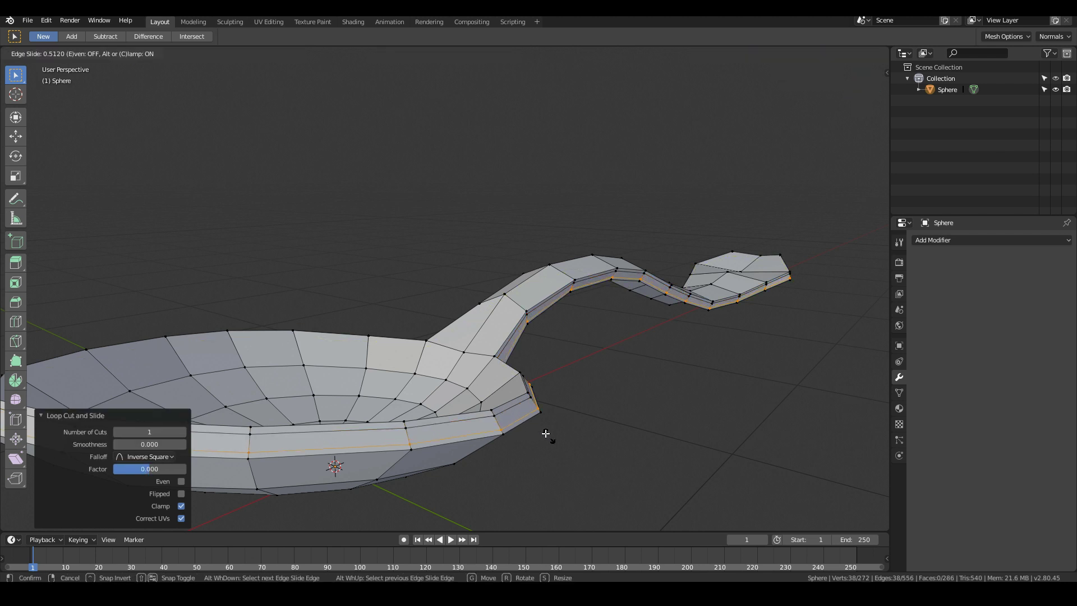
{"action": "left_click", "coordinate": [549, 437]}
Step: Add a Subdivision Surface modifier with viewport subdivisions raised to 2
{"action": "key", "text": "Tab"}
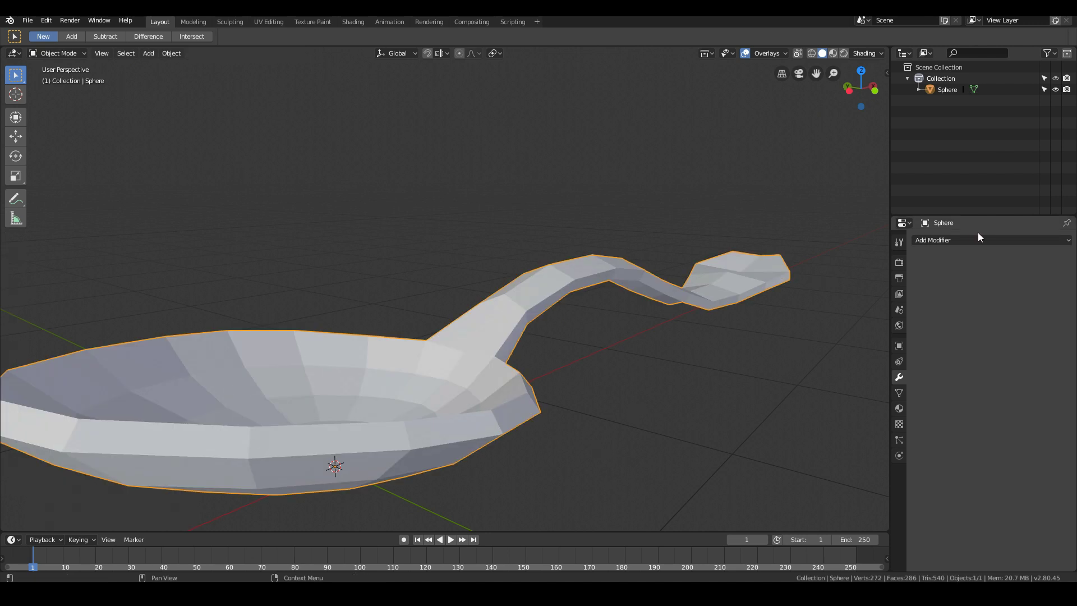
{"action": "left_click", "coordinate": [978, 239]}
{"action": "left_click", "coordinate": [860, 426]}
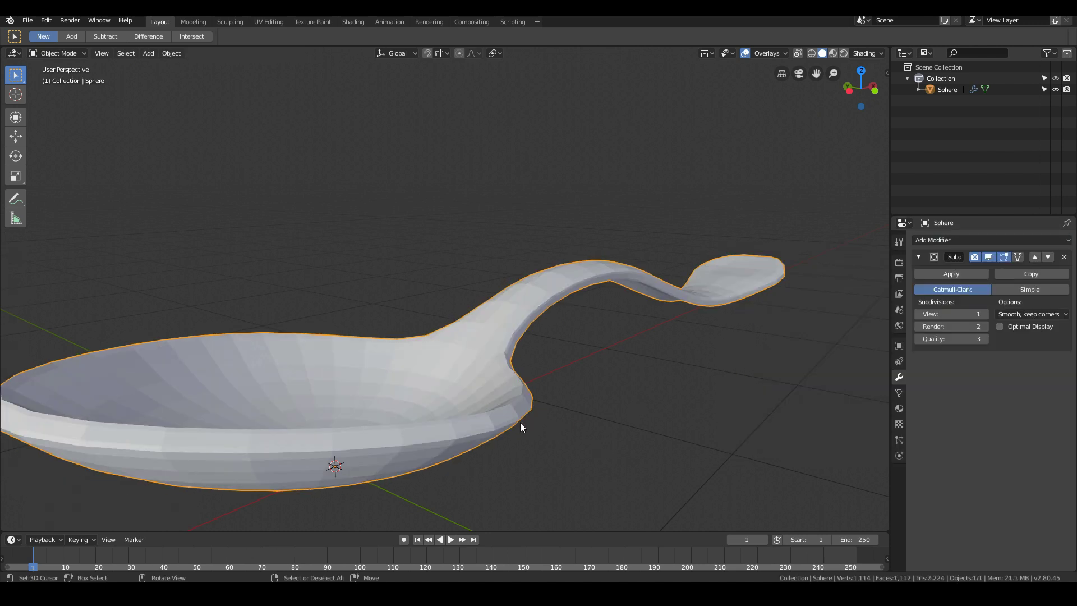
{"action": "mouse_move", "coordinate": [520, 422]}
{"action": "middle_mouse_down"}
{"action": "mouse_move", "coordinate": [542, 432]}
{"action": "mouse_move", "coordinate": [455, 422]}
{"action": "mouse_move", "coordinate": [551, 435]}
{"action": "mouse_move", "coordinate": [456, 446]}
{"action": "mouse_move", "coordinate": [527, 430]}
{"action": "middle_mouse_up"}
{"action": "scroll", "coordinate": [512, 440], "scroll_direction": "up", "scroll_amount": 3}
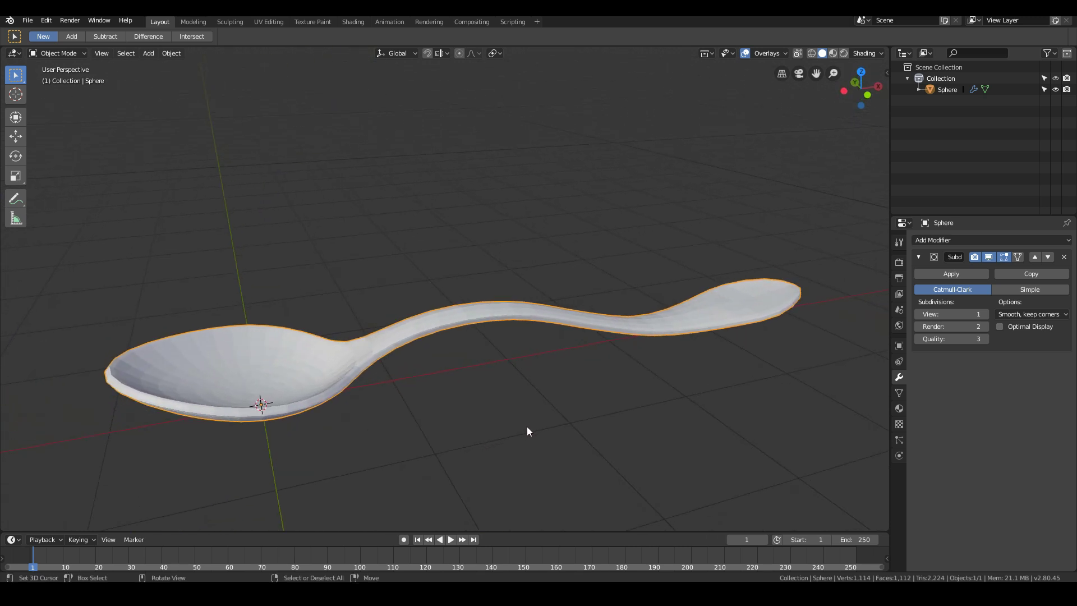
{"action": "left_click", "coordinate": [989, 314]}
{"action": "middle_click_drag", "start_coordinate": [375, 383], "coordinate": [365, 393]}
{"action": "scroll", "coordinate": [362, 413], "scroll_direction": "up", "scroll_amount": 2}
Step: Apply Shade Smooth to the spoon from the Object menu
{"action": "left_click", "coordinate": [170, 54]}
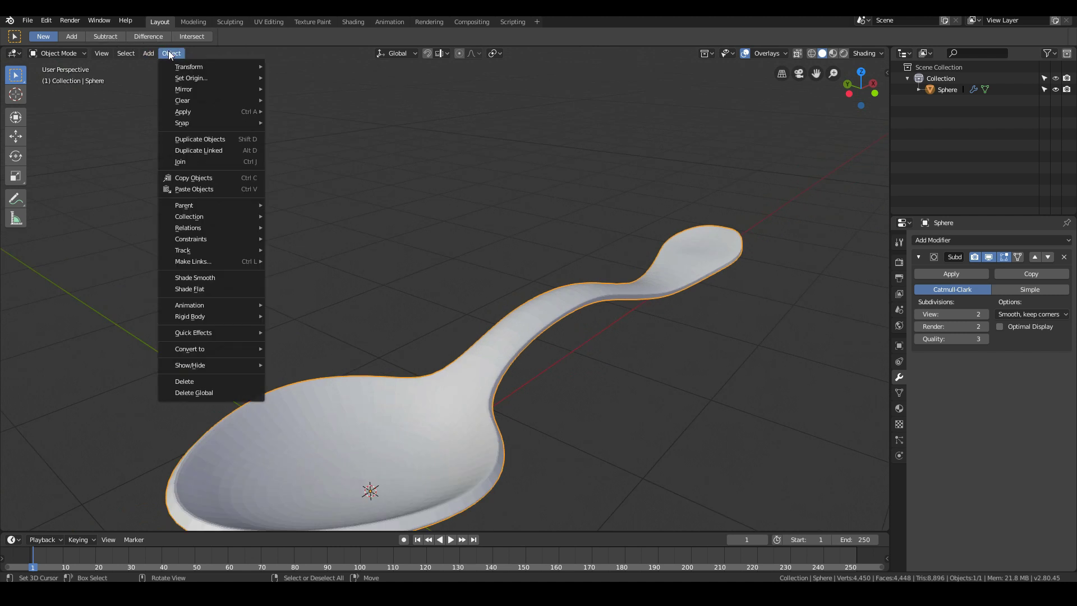
{"action": "left_click", "coordinate": [195, 278]}
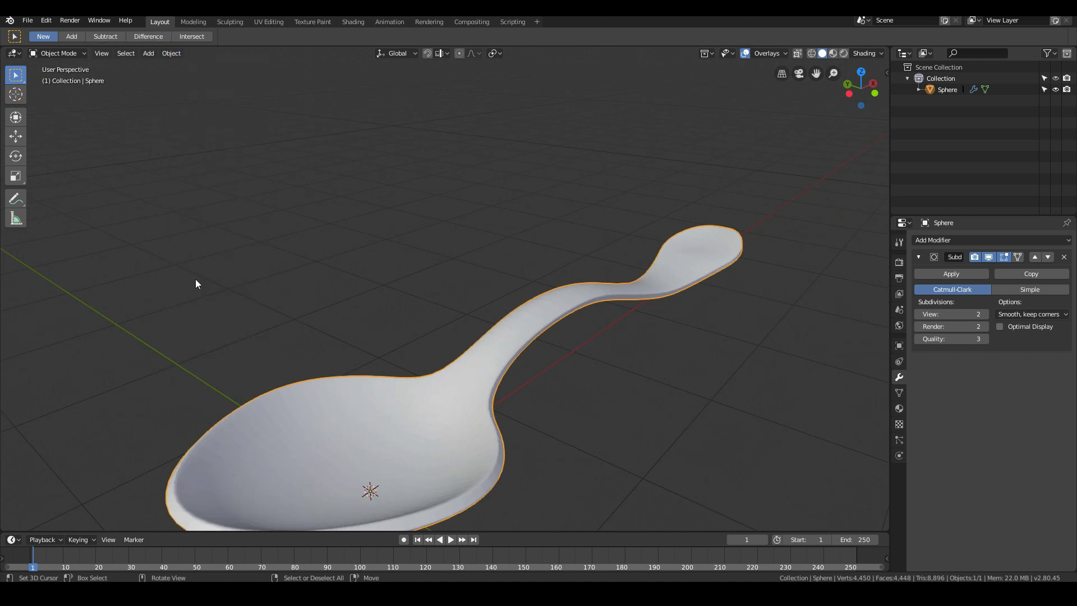
{"action": "scroll", "coordinate": [497, 364], "scroll_direction": "down", "scroll_amount": 3}
{"action": "middle_click_drag", "start_coordinate": [498, 364], "coordinate": [281, 389]}
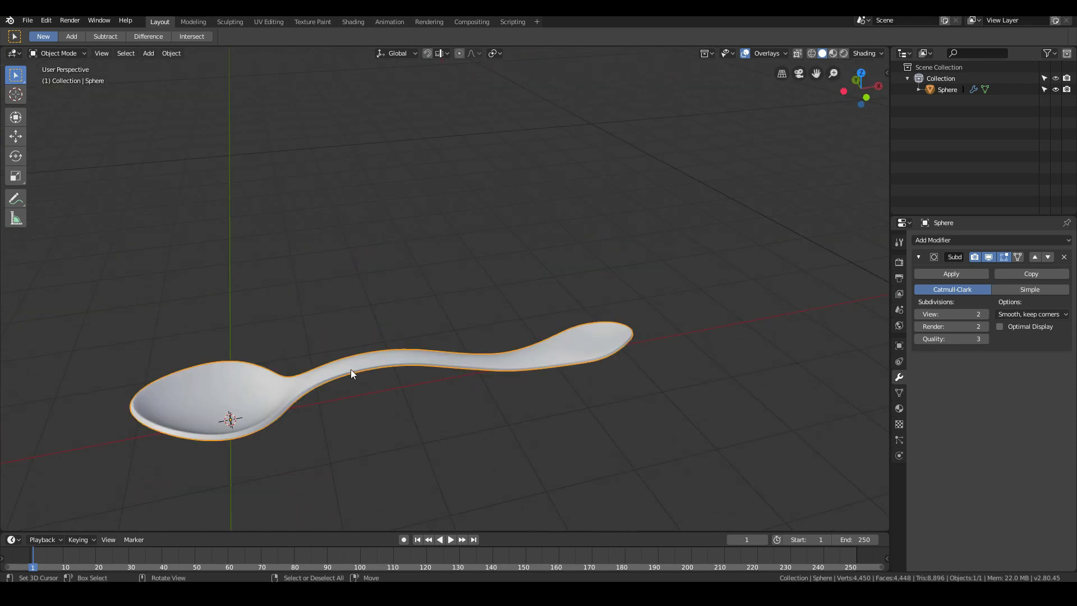
Step: Rename the Sphere object to 'spoon' in the Outliner
{"action": "scroll", "coordinate": [349, 374], "scroll_direction": "up", "scroll_amount": 1}
{"action": "double_click", "coordinate": [950, 90]}
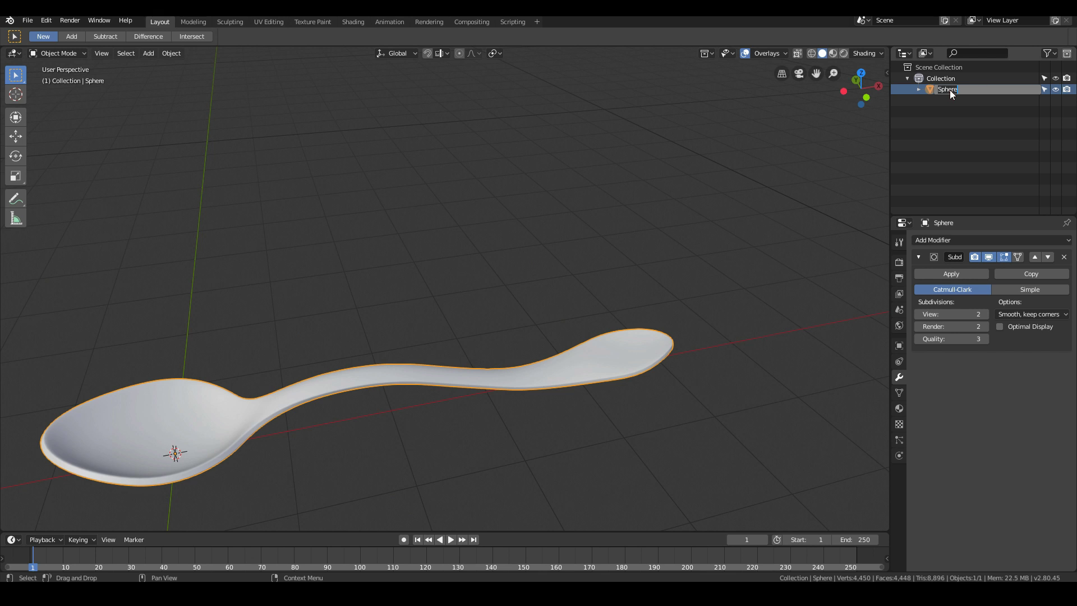
{"action": "type", "text": "spoon"}
{"action": "key", "text": "Return"}
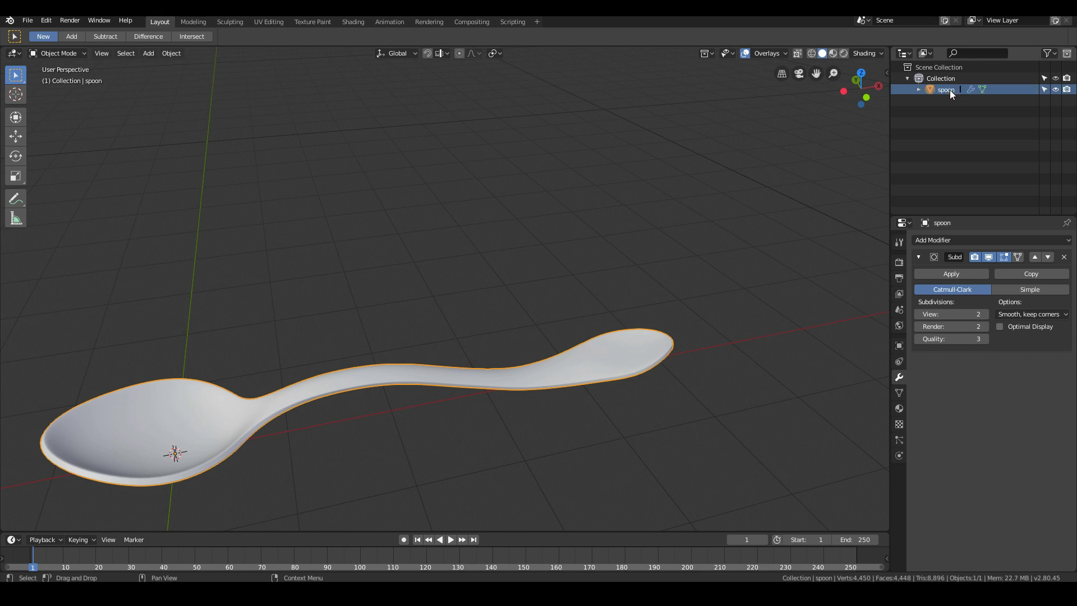
{"action": "left_click", "coordinate": [23, 20]}
{"action": "left_click", "coordinate": [22, 19]}
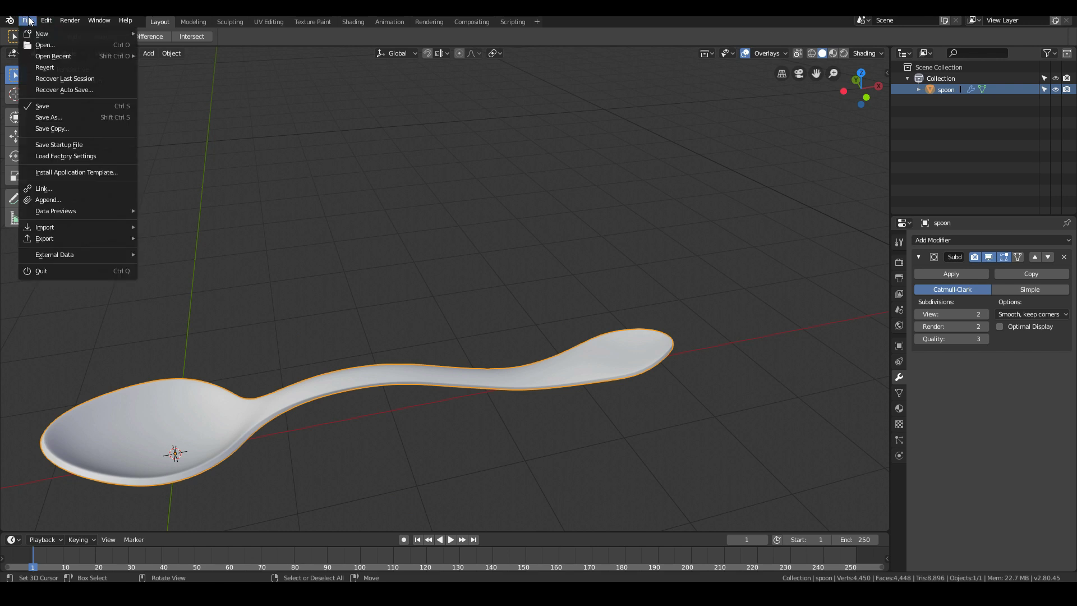